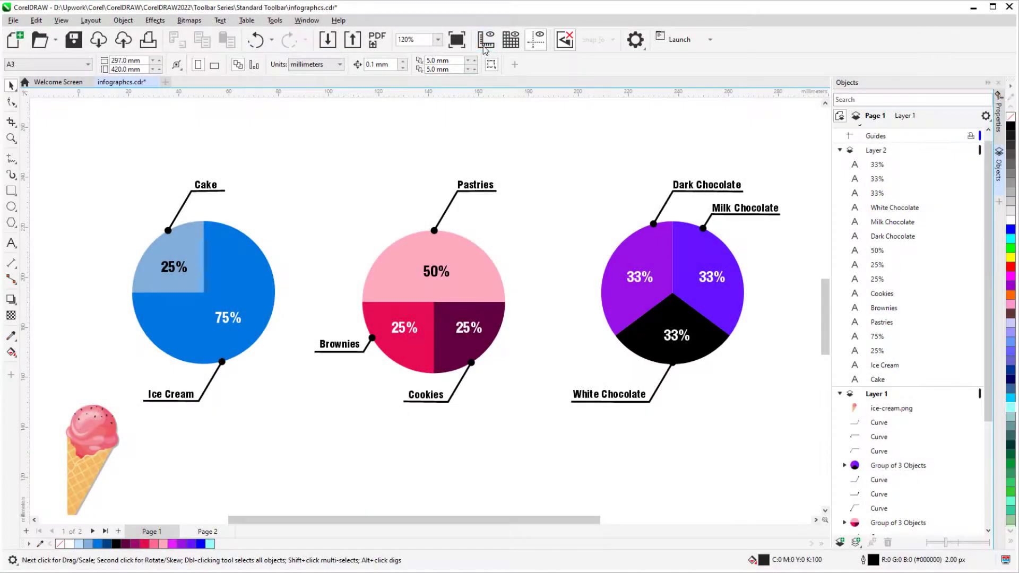
Toggle the rulers off and on, then show the document grid, view its settings, and hide it
click(484, 43)
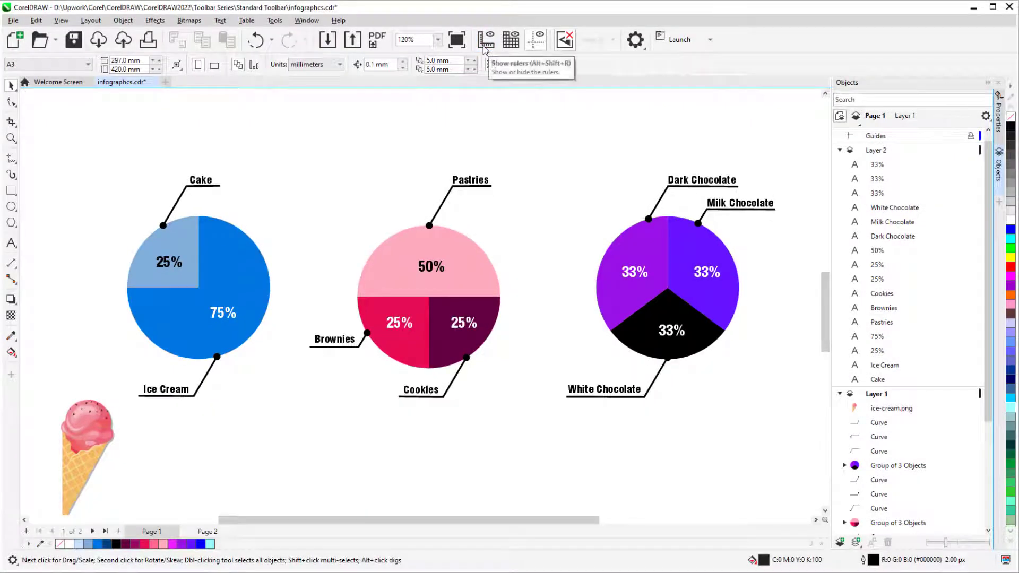
click(484, 43)
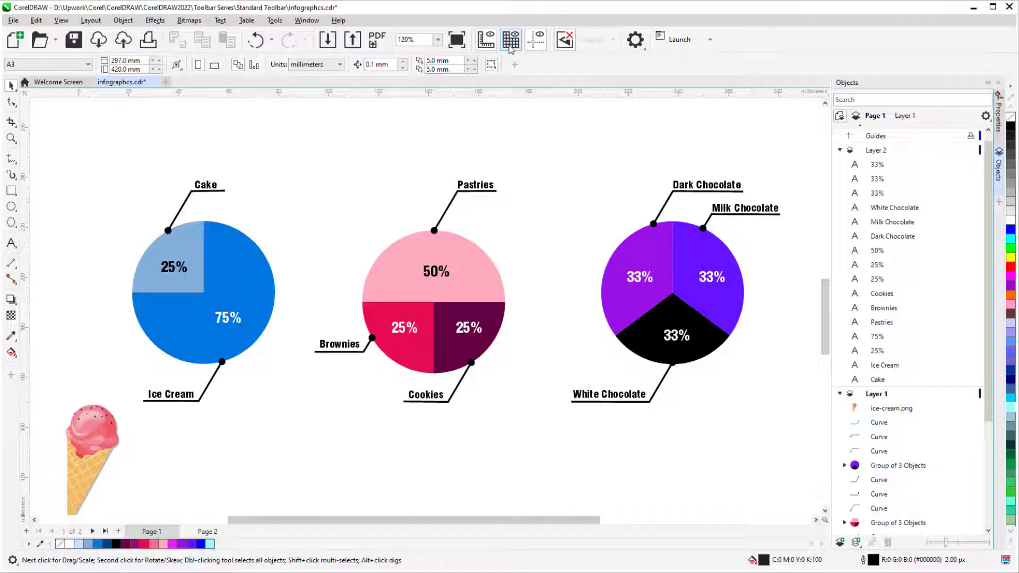
click(512, 46)
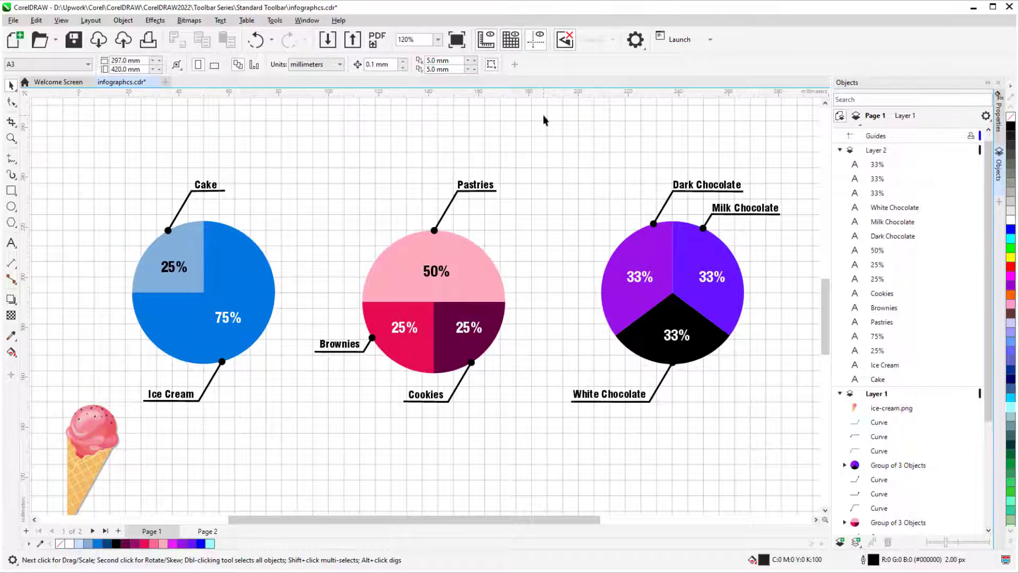
right_click(530, 95)
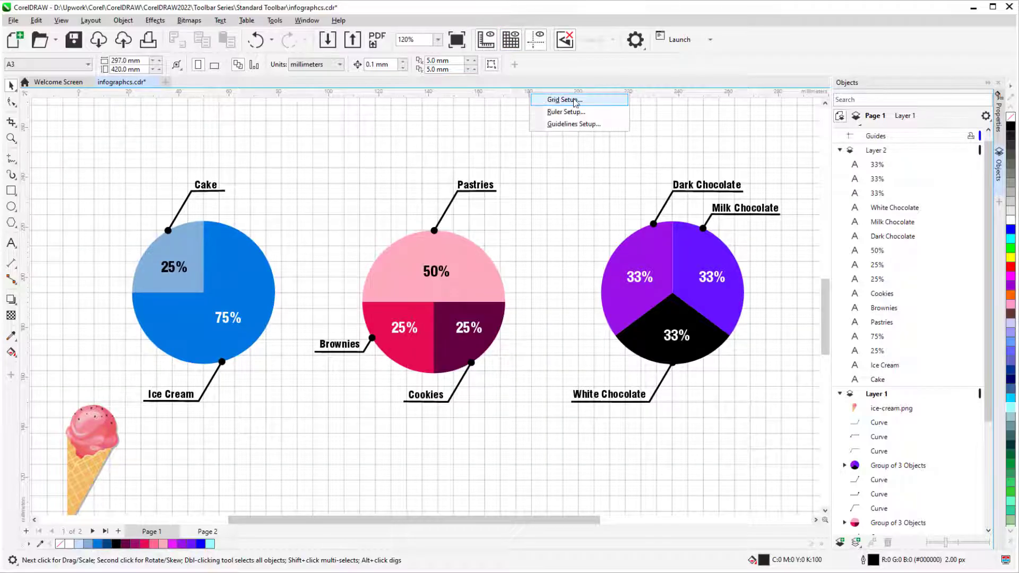
click(565, 99)
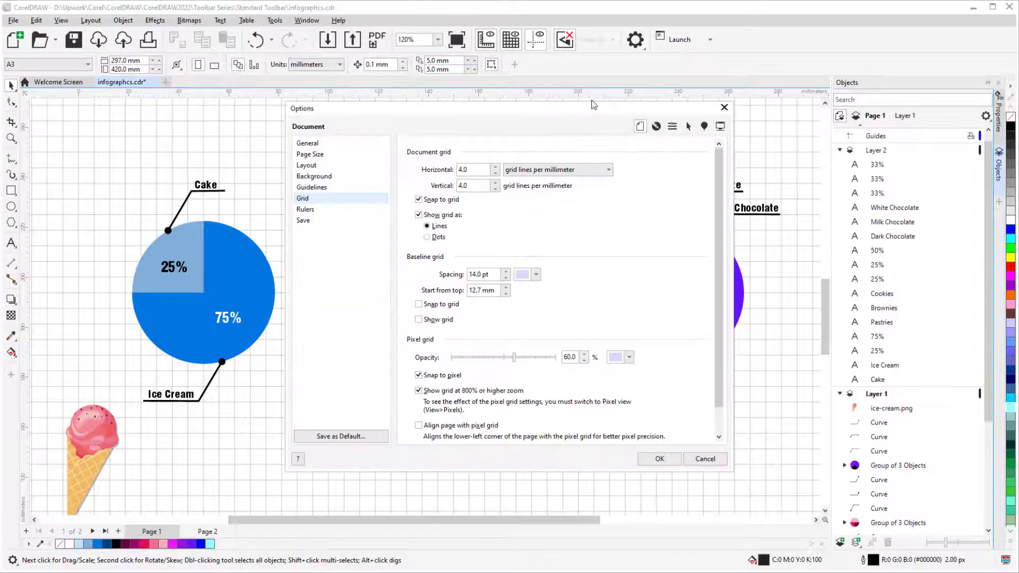
click(724, 111)
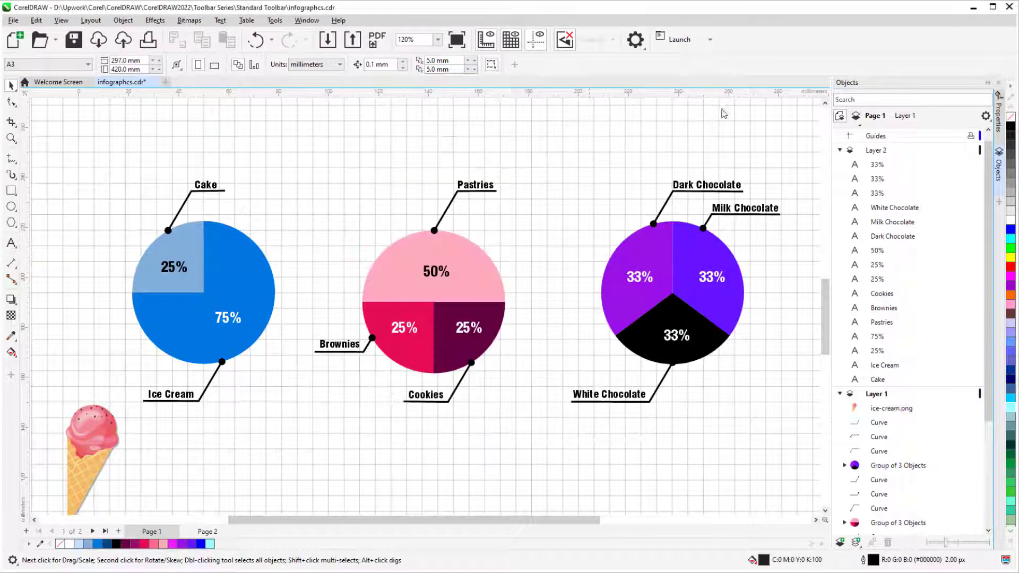
click(513, 44)
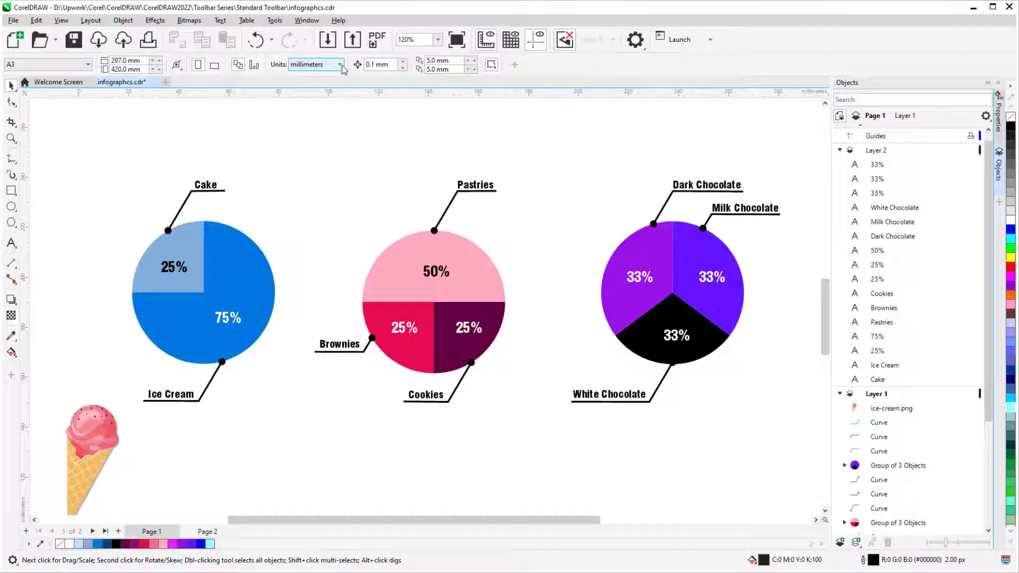
Open the Guidelines docker, add guidelines at 149.490 mm and 89.432 mm, and toggle their display
click(307, 20)
mouse_move(356, 168)
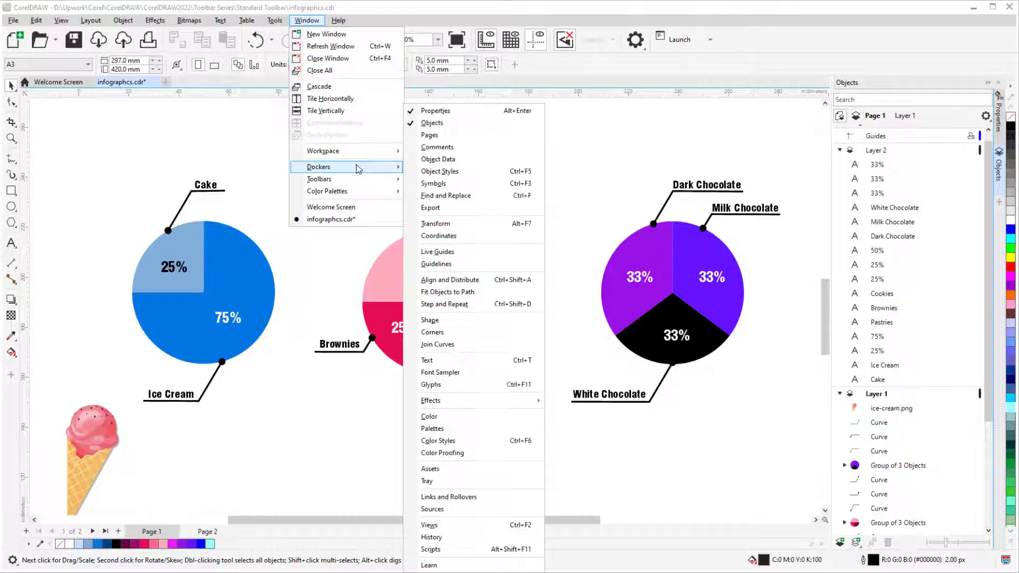
click(470, 264)
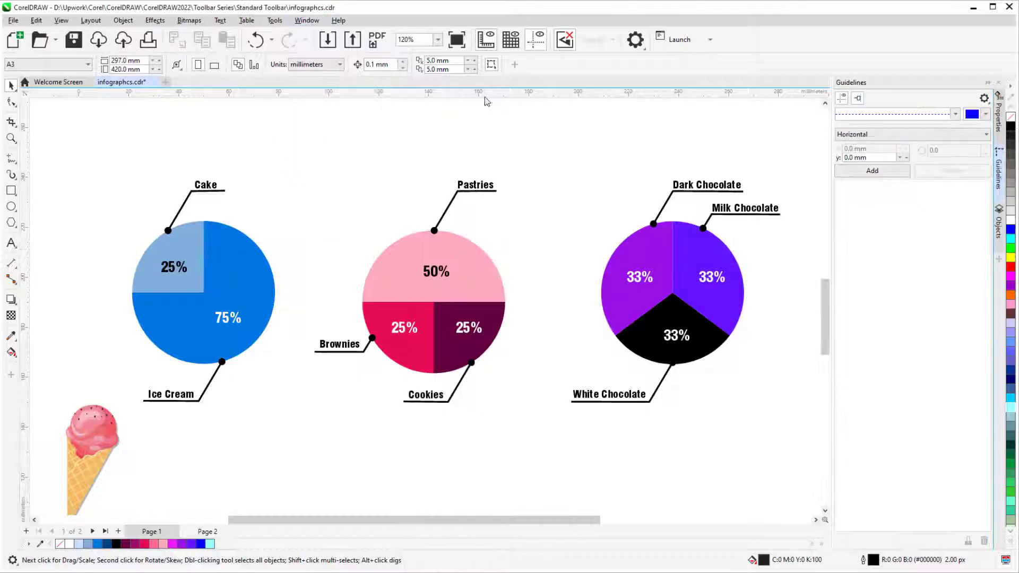
drag(482, 100, 498, 402)
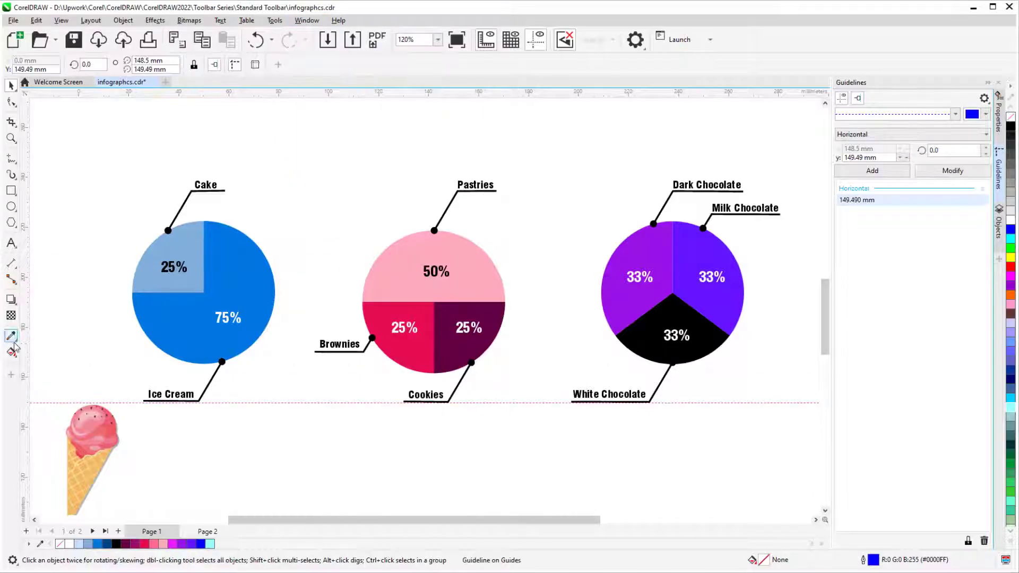
drag(23, 351, 302, 352)
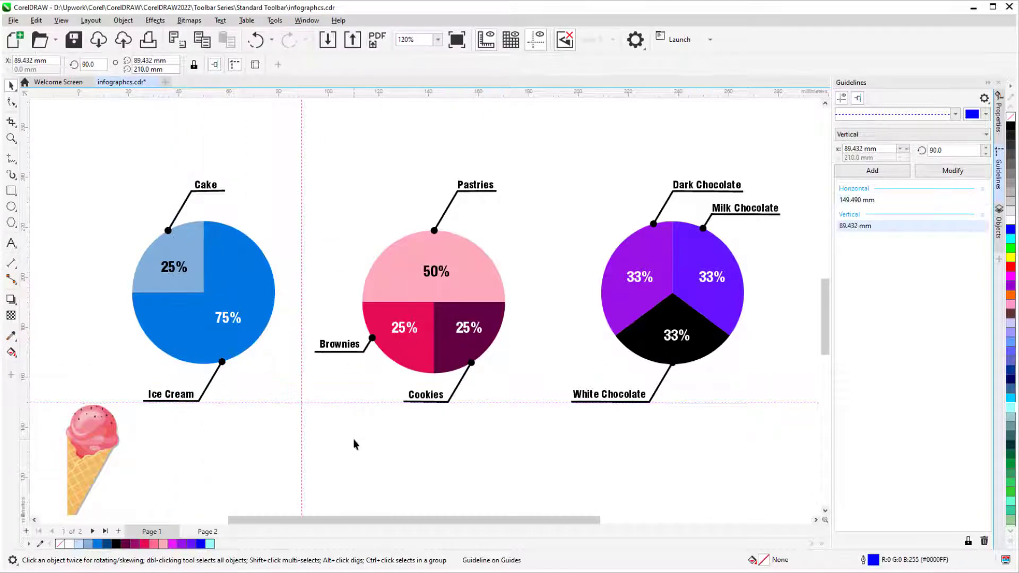
click(538, 47)
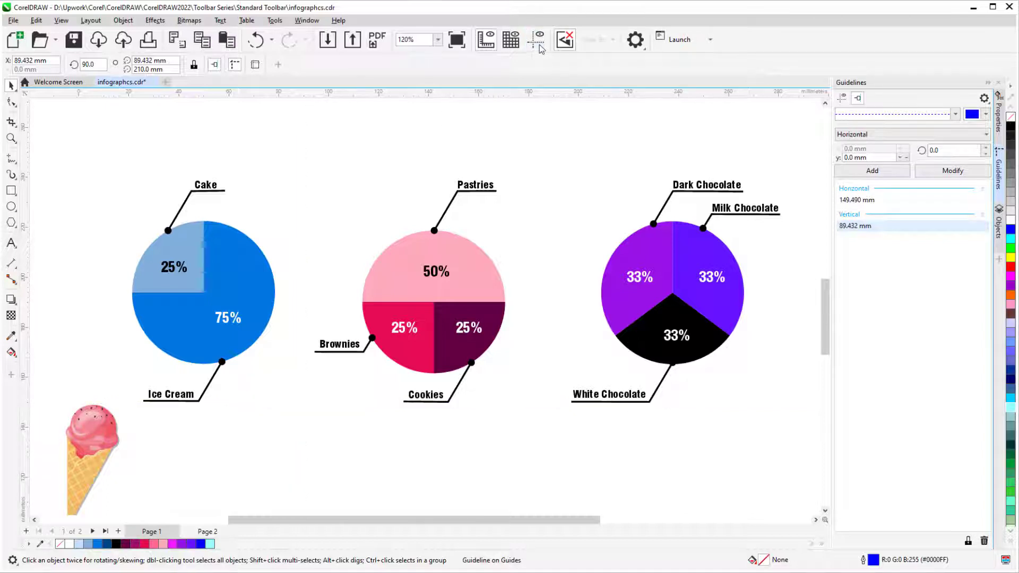
click(539, 47)
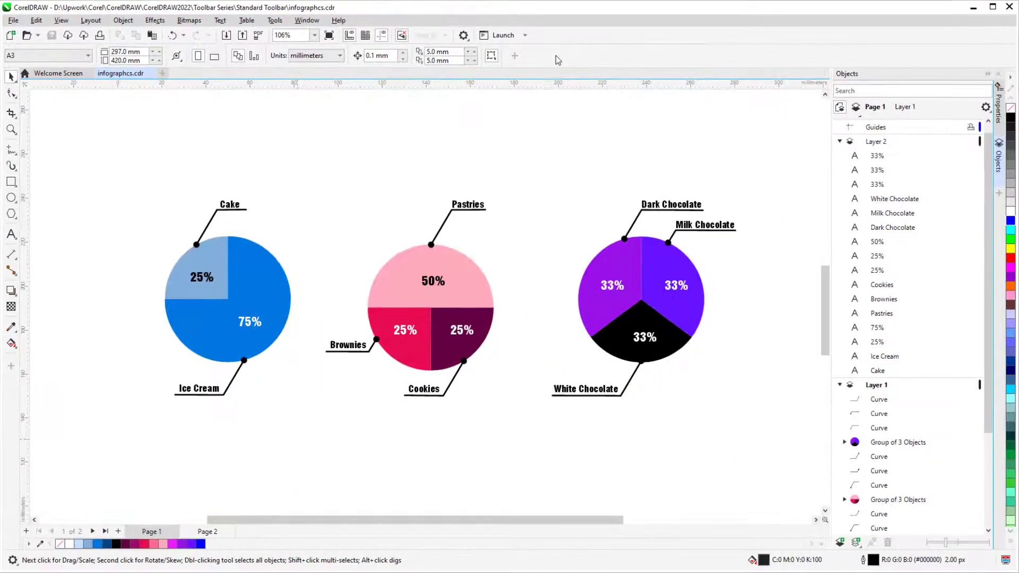
right_click(556, 56)
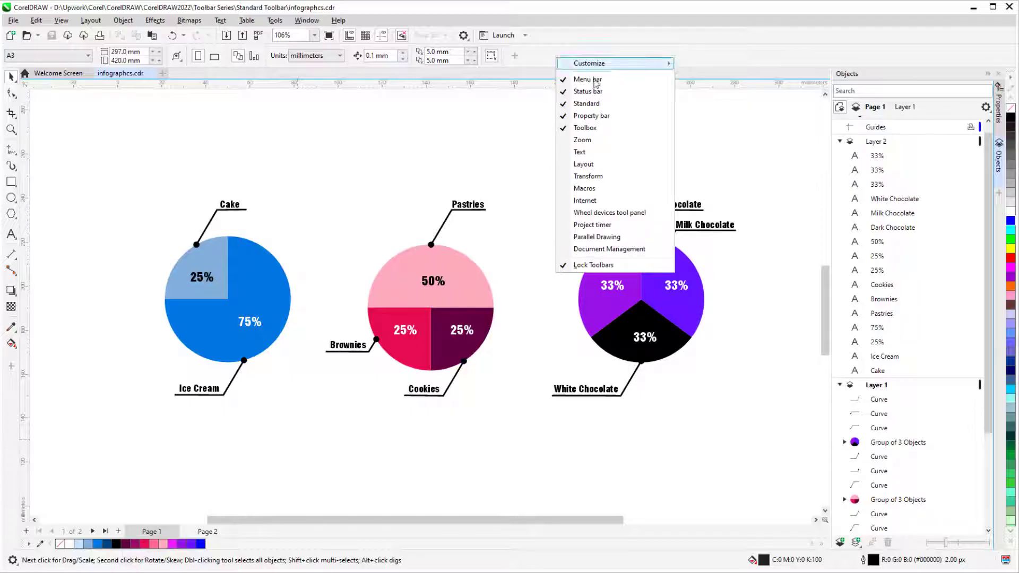
click(354, 124)
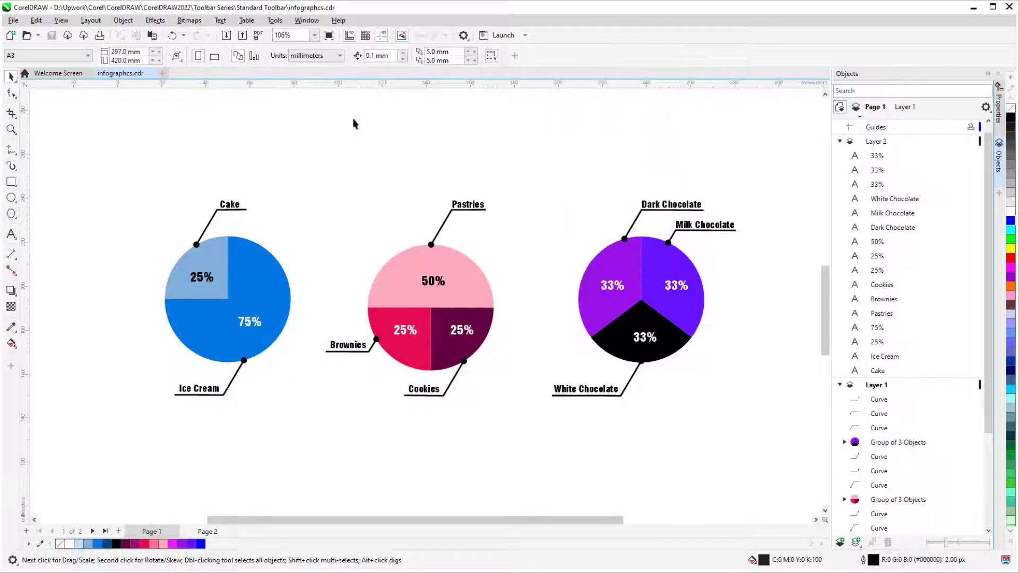
click(307, 20)
mouse_move(362, 186)
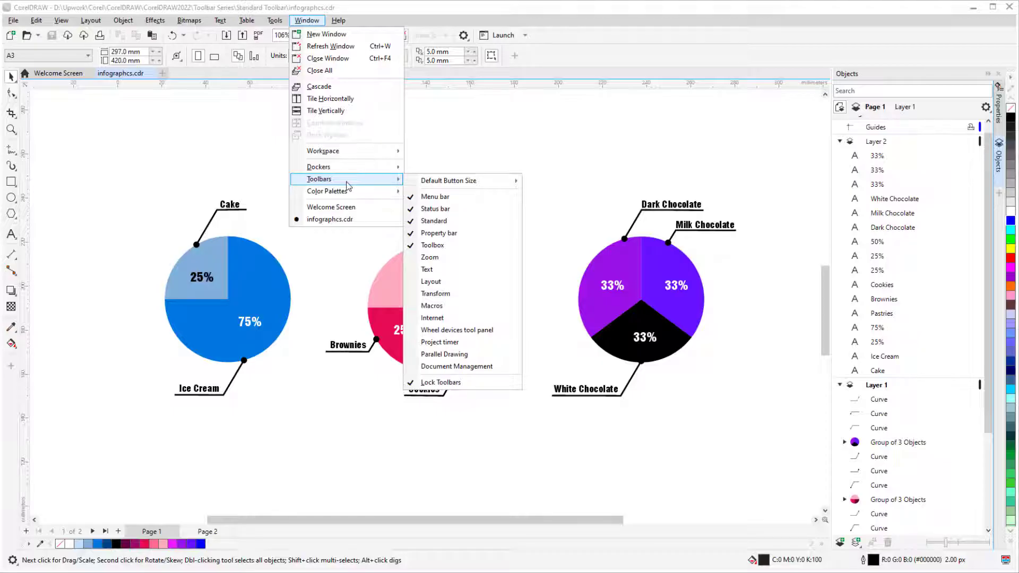
click(275, 180)
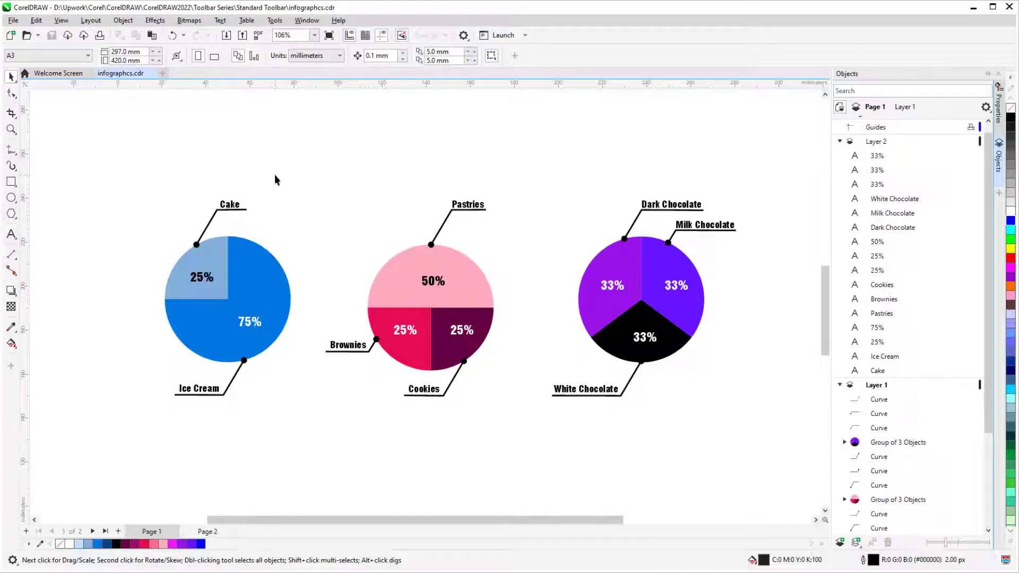
right_click(535, 35)
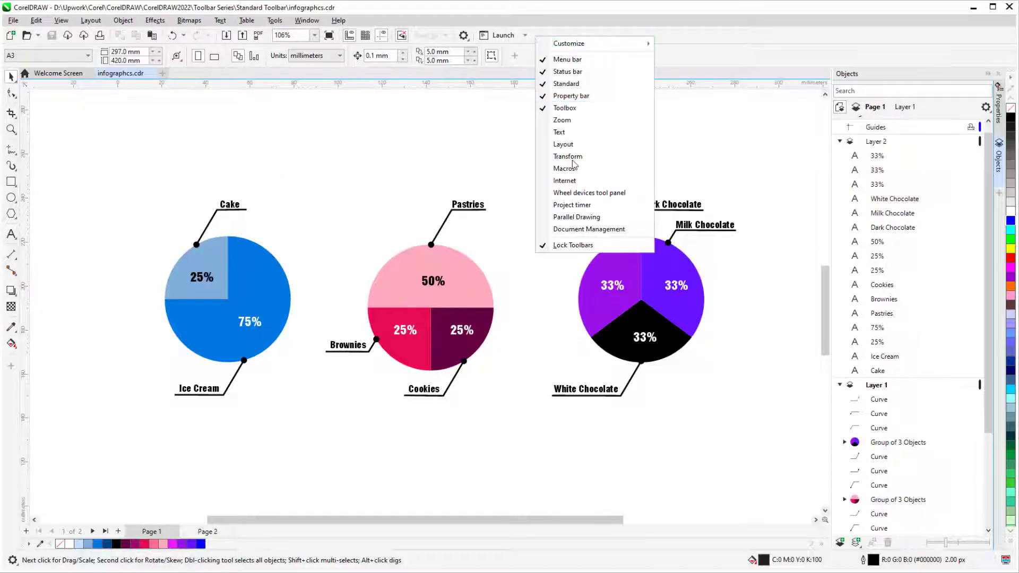
click(576, 246)
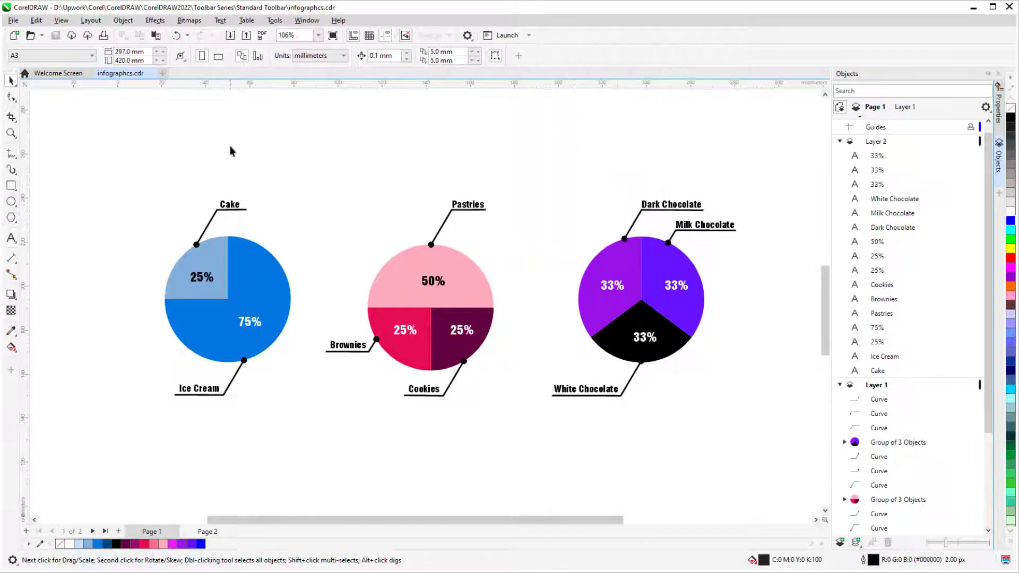
mouse_move(6, 34)
mouse_down()
mouse_move(68, 133)
mouse_move(61, 162)
mouse_move(770, 154)
mouse_move(335, 126)
mouse_move(274, 68)
mouse_move(253, 27)
mouse_up()
right_click(547, 59)
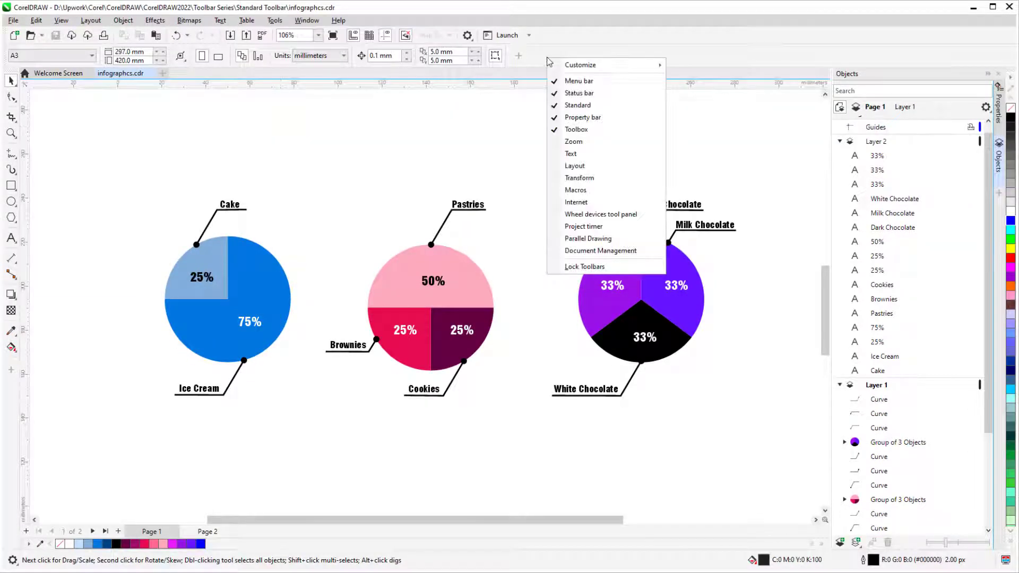
click(614, 268)
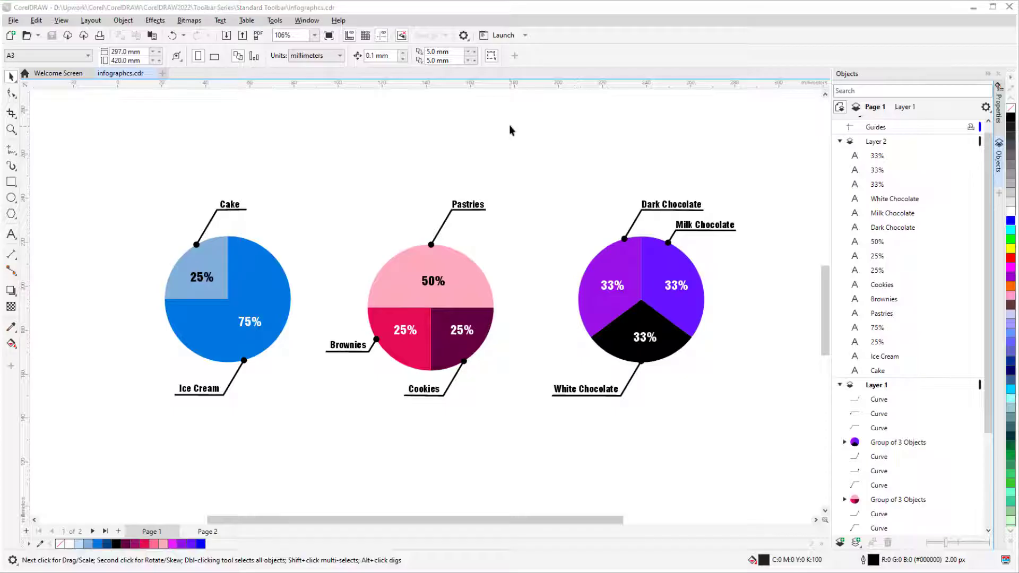
Set the Standard toolbar to Large Button Size through the toolbar's Customize menu
right_click(559, 38)
mouse_move(619, 48)
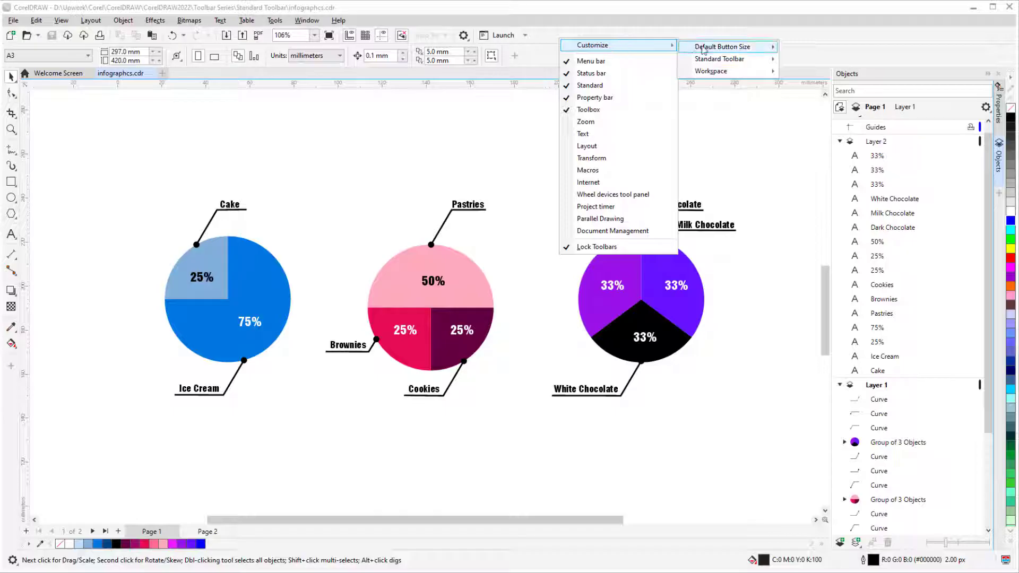
mouse_move(709, 51)
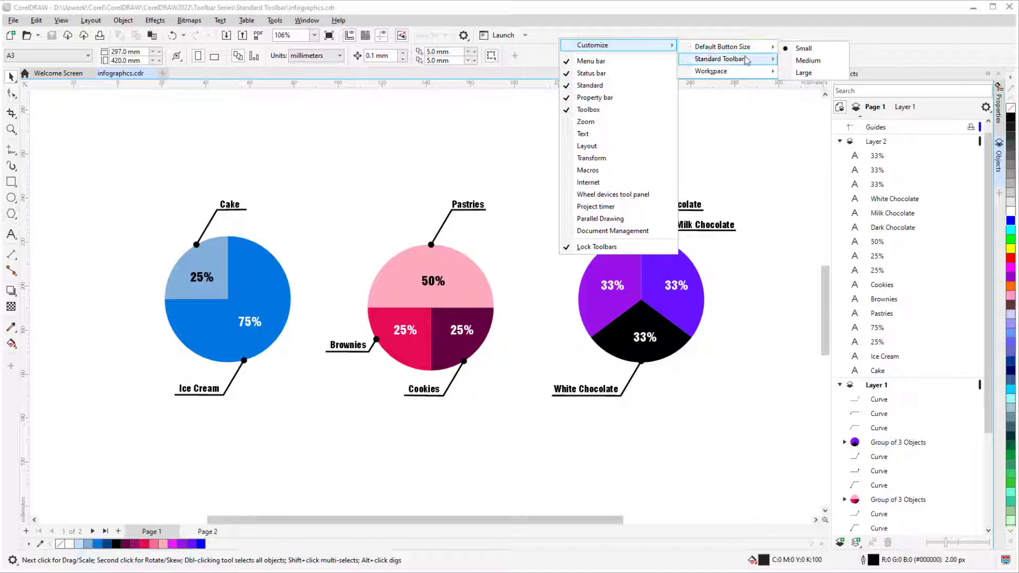
mouse_move(755, 64)
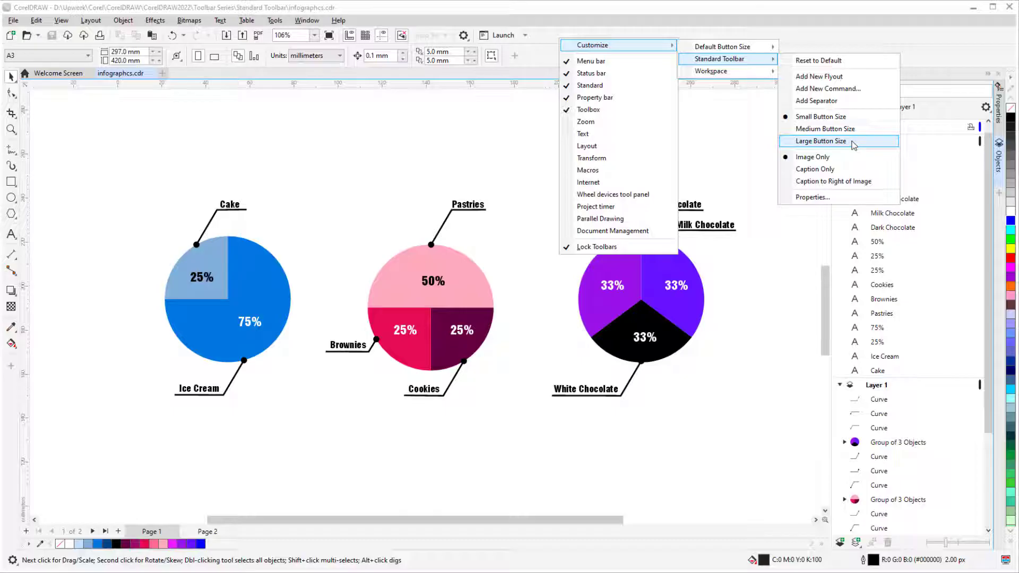
click(821, 141)
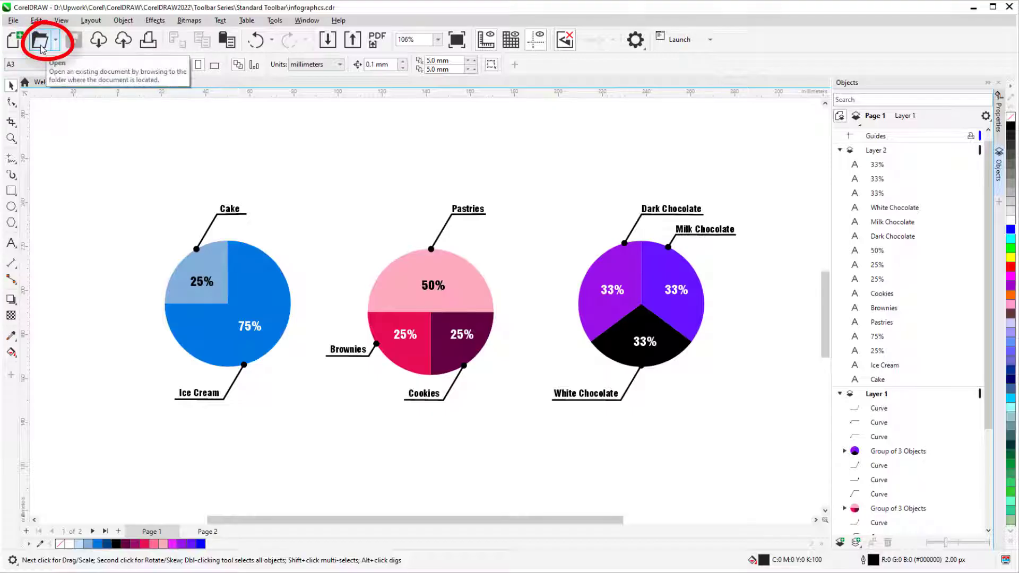
Check the recent-files list, then draw a test ellipse left of the Cake chart and delete it
click(56, 42)
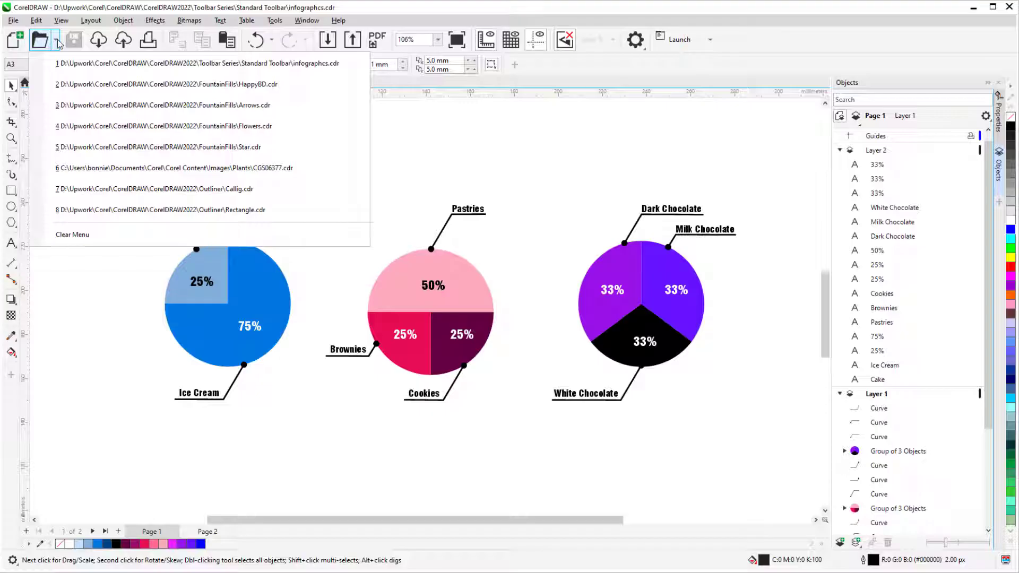
click(57, 42)
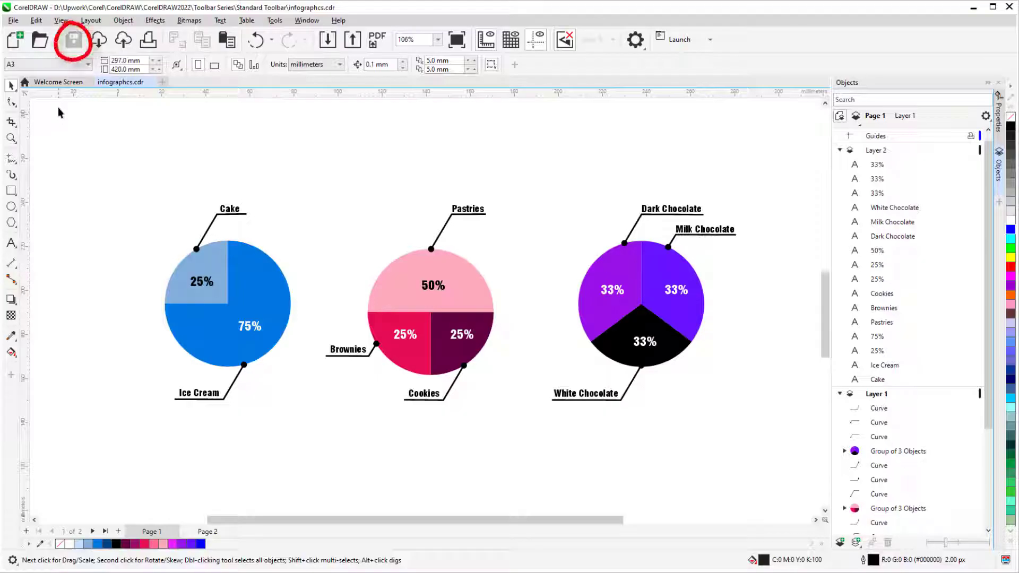
click(12, 206)
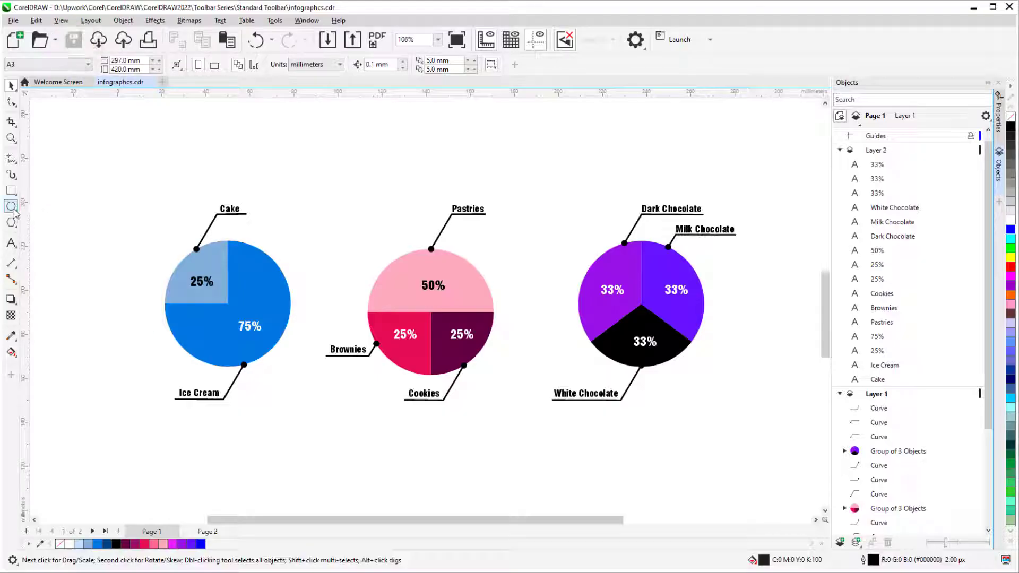
drag(65, 213, 88, 238)
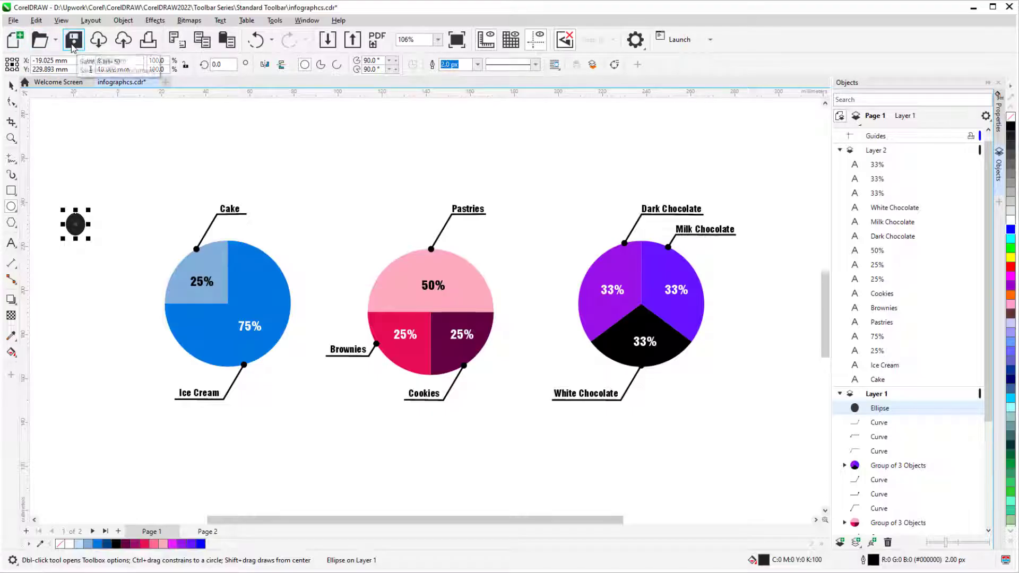
key(Delete)
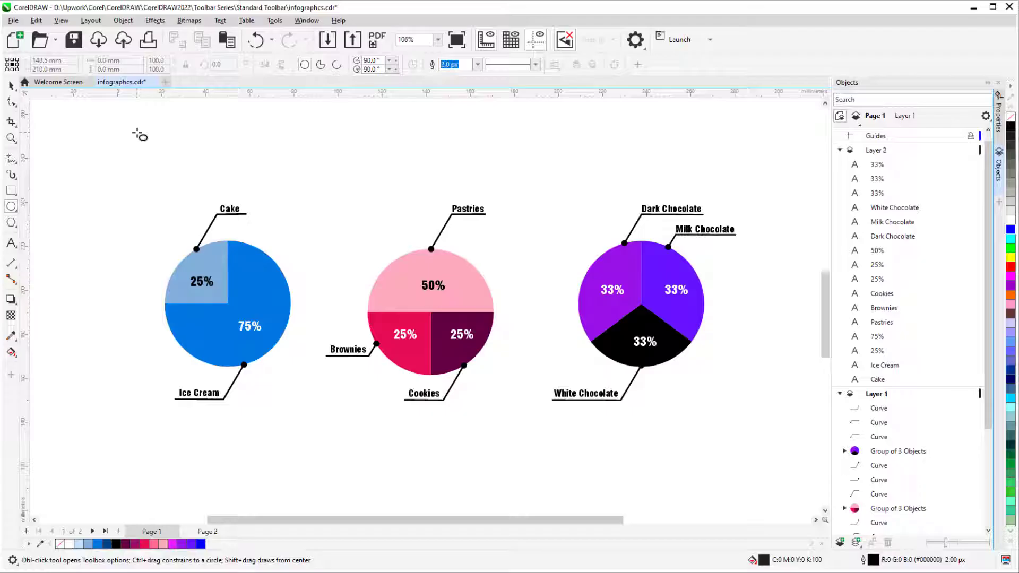
click(148, 43)
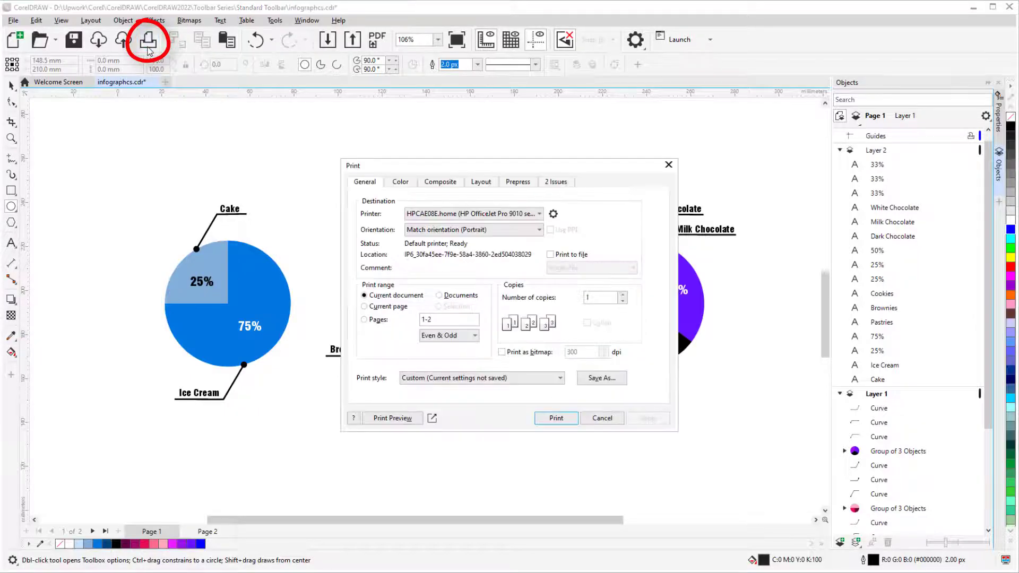
click(399, 183)
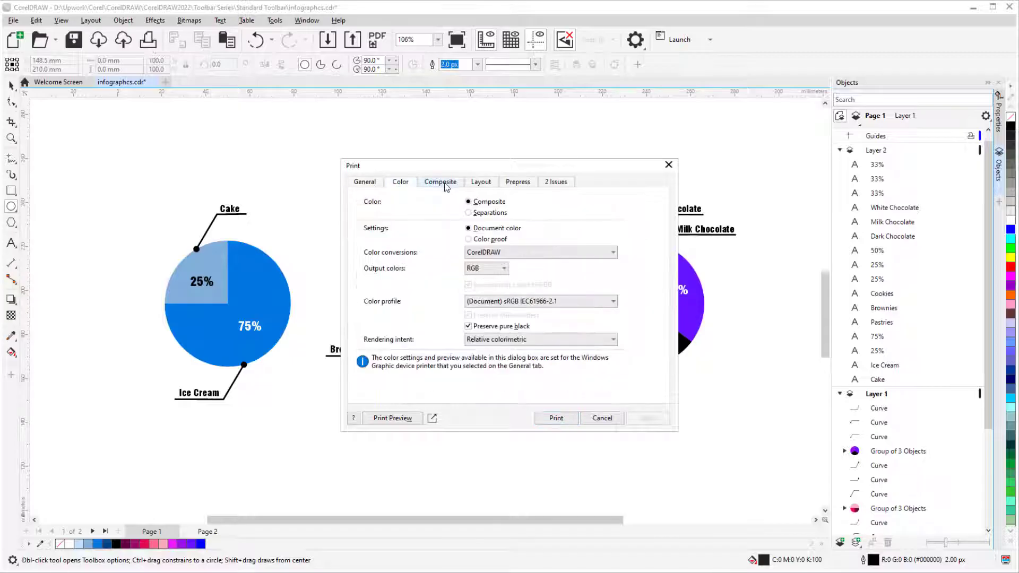
click(444, 182)
click(480, 182)
click(514, 182)
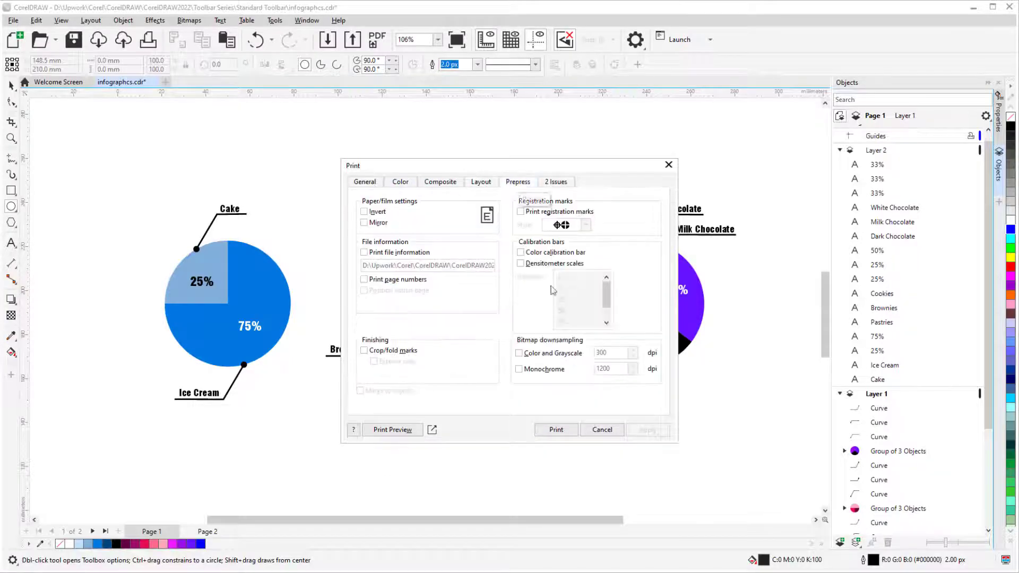
click(598, 430)
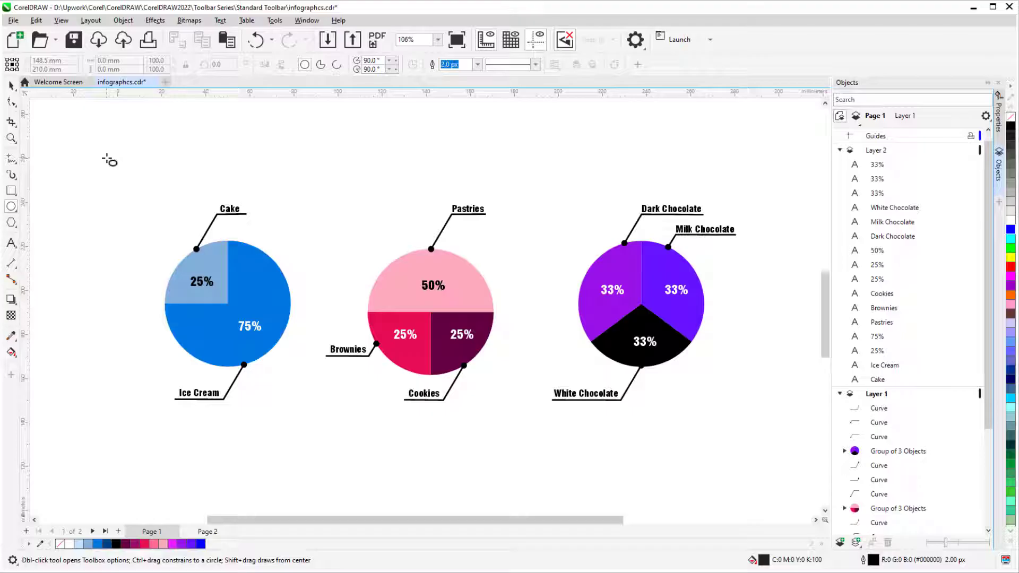
key(F6)
drag(183, 428, 717, 474)
click(1011, 408)
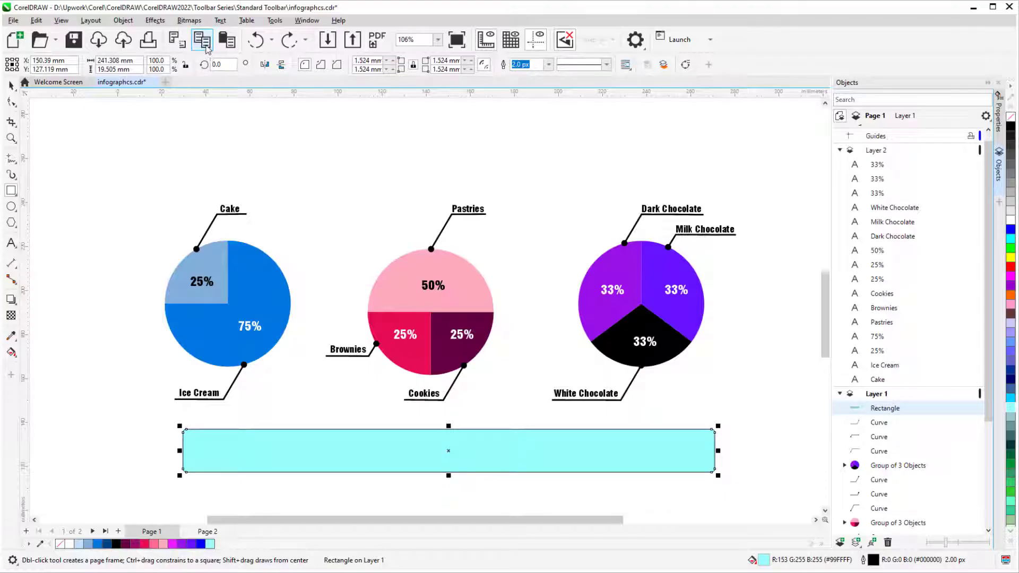
click(181, 48)
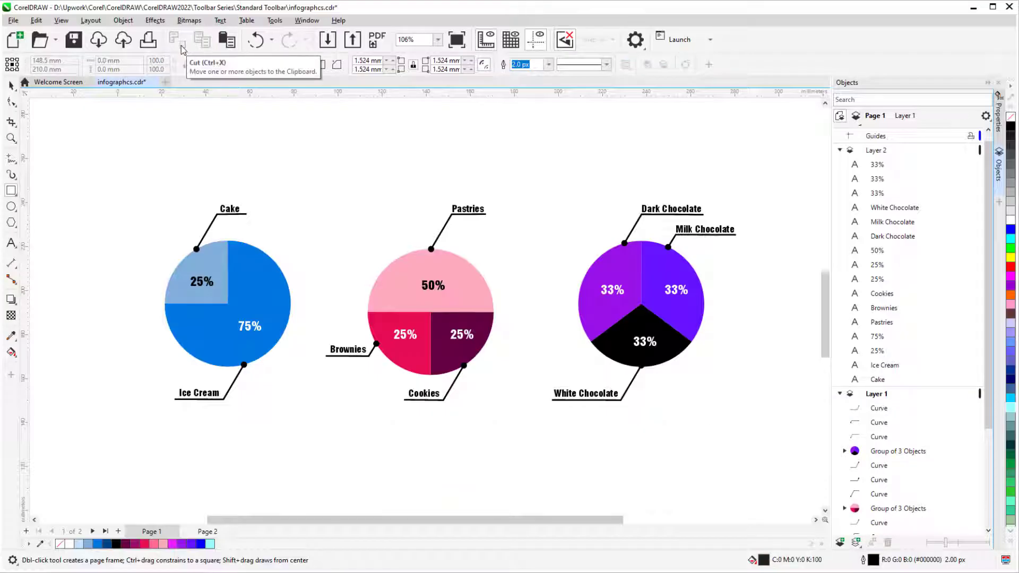
click(228, 43)
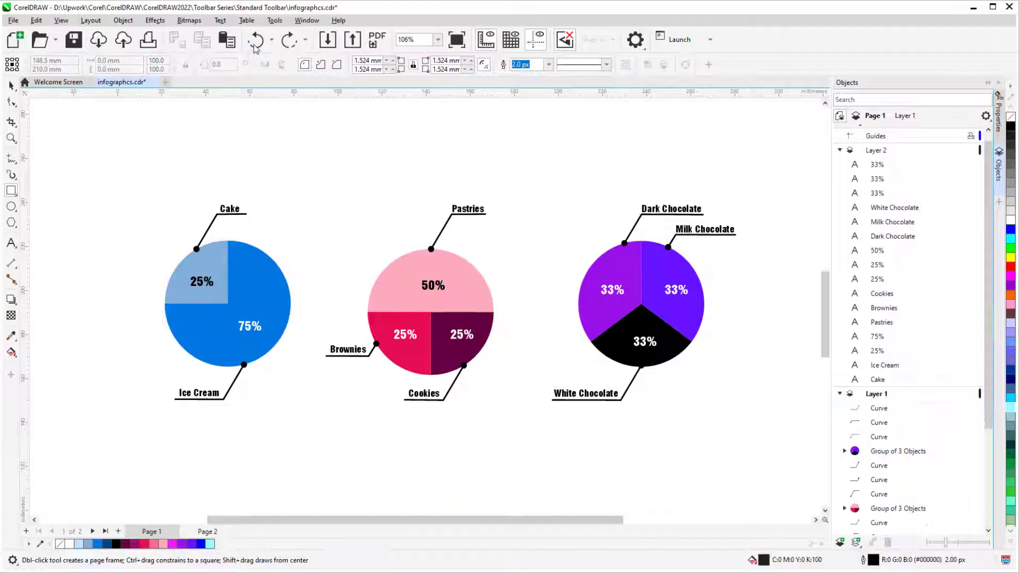
click(255, 48)
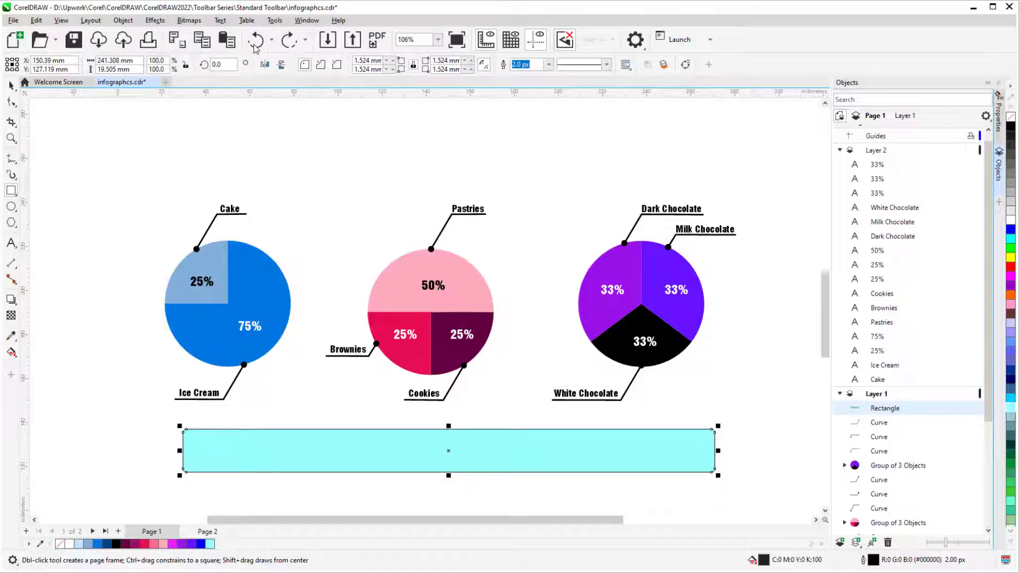
click(271, 43)
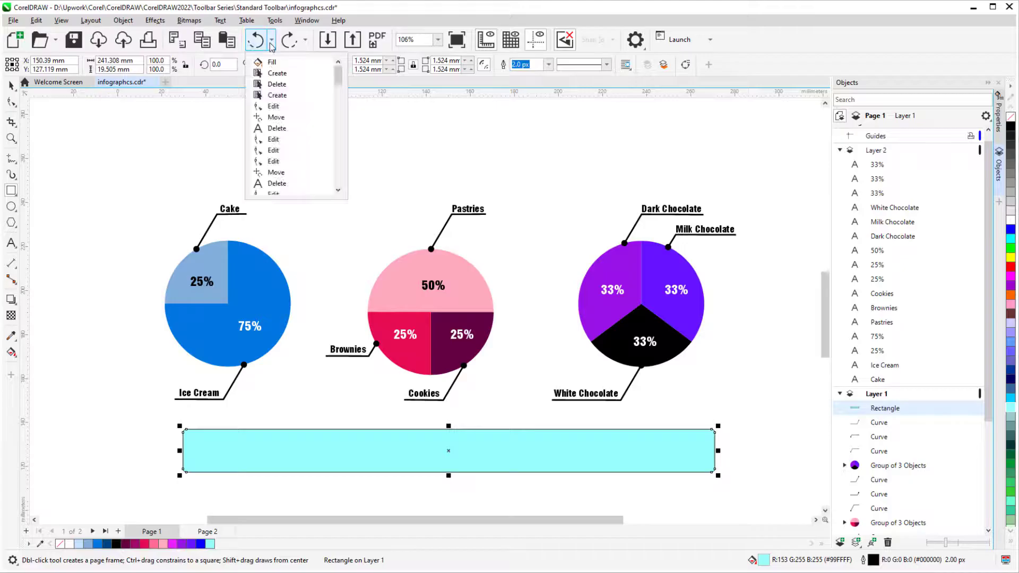
click(271, 42)
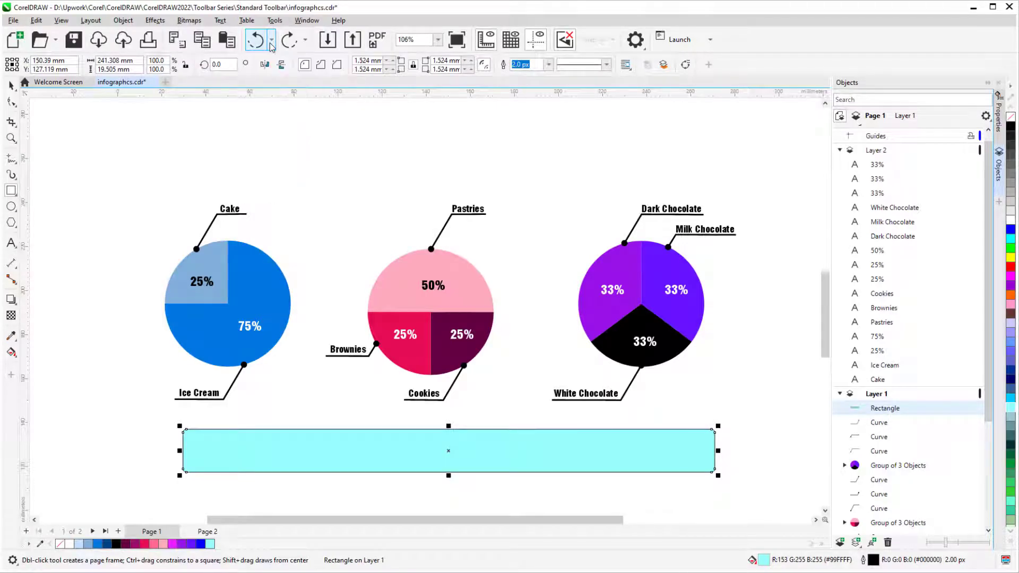
click(306, 42)
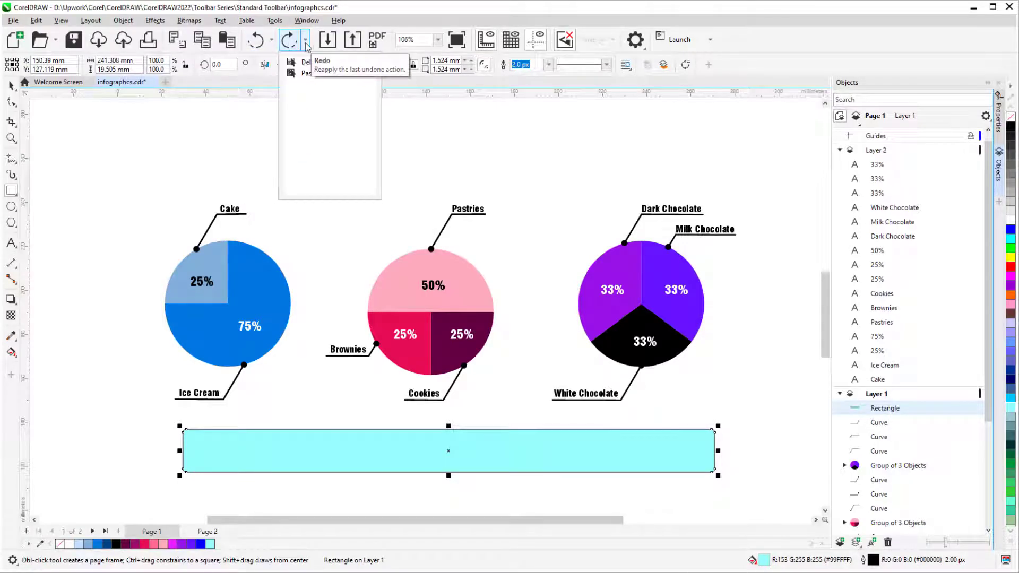
click(302, 62)
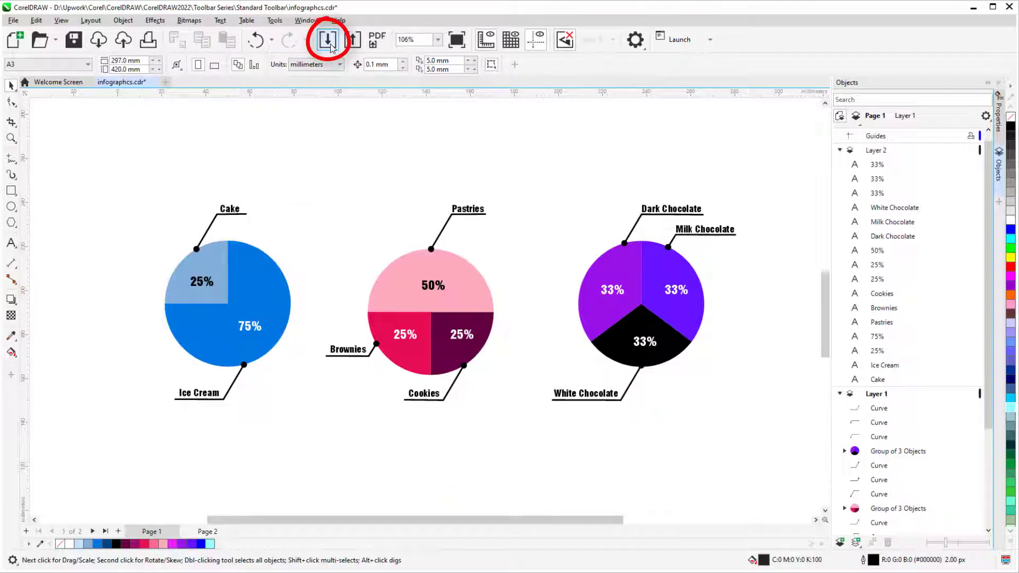
Import ice-cream.png as a PNG, place it at lower left below the Cake chart, and enlarge it slightly
click(329, 43)
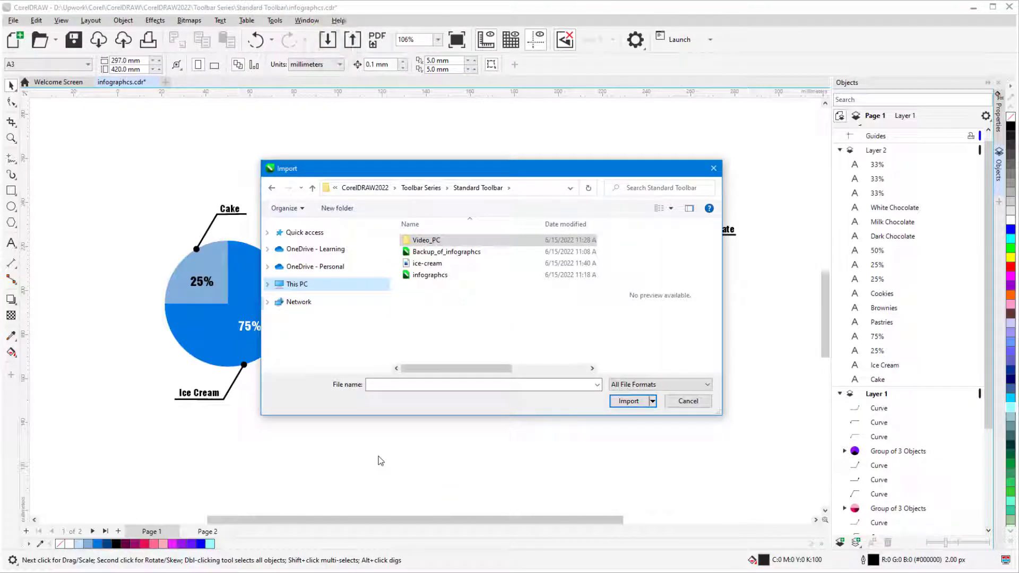
click(709, 384)
drag(762, 223, 766, 176)
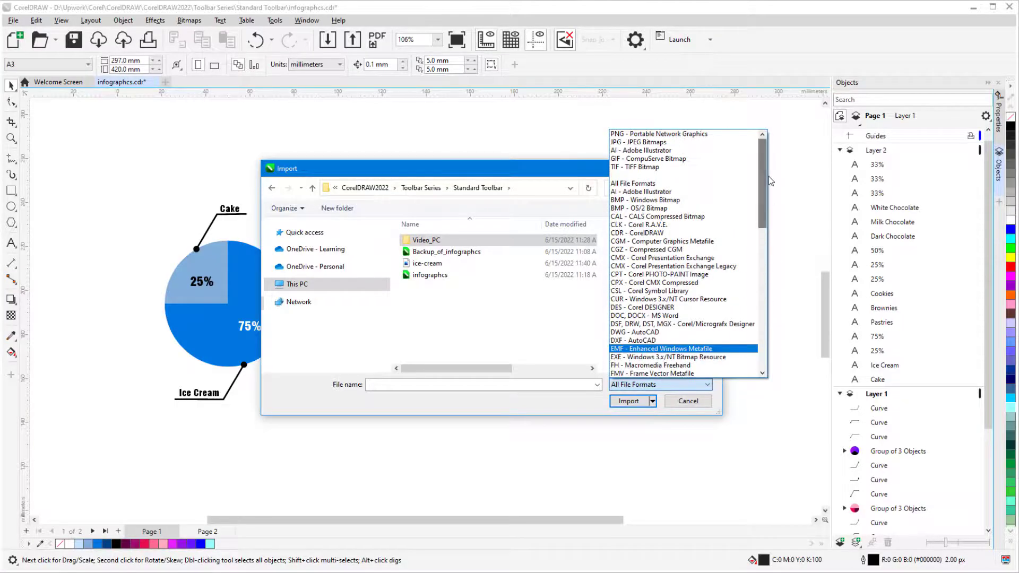
click(715, 136)
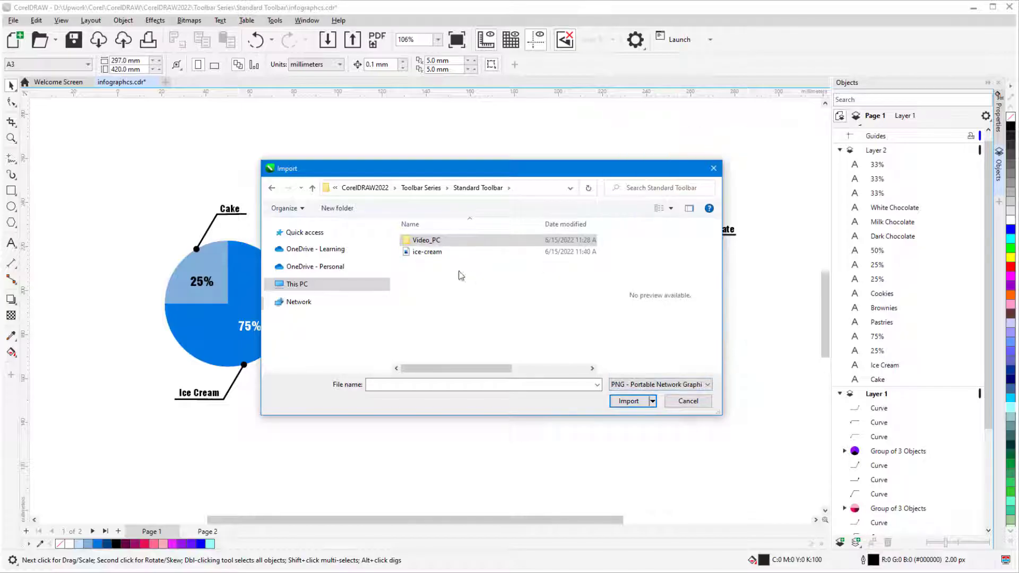
click(428, 252)
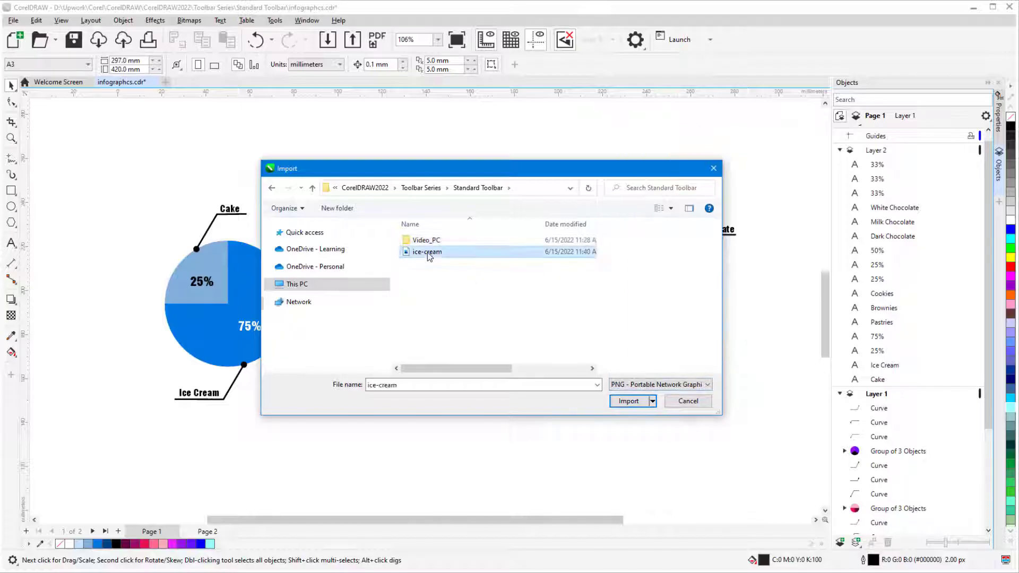
click(618, 402)
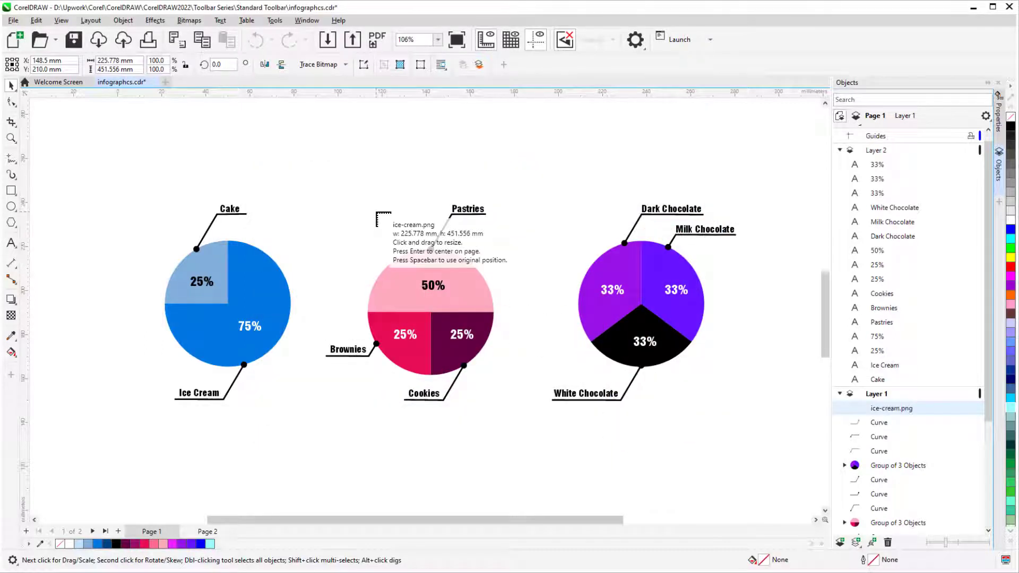
drag(105, 400, 120, 496)
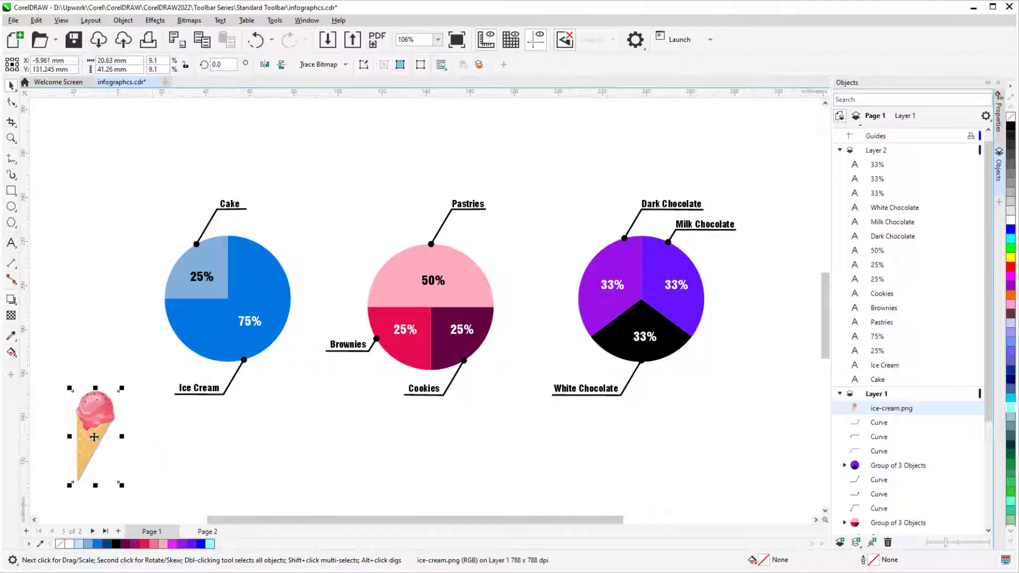
drag(125, 382, 146, 367)
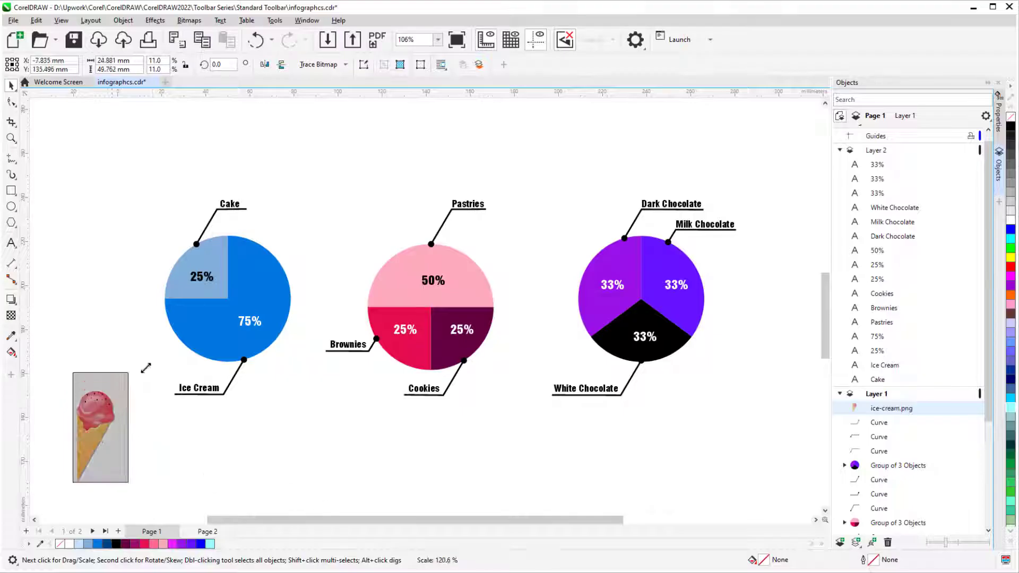
click(298, 434)
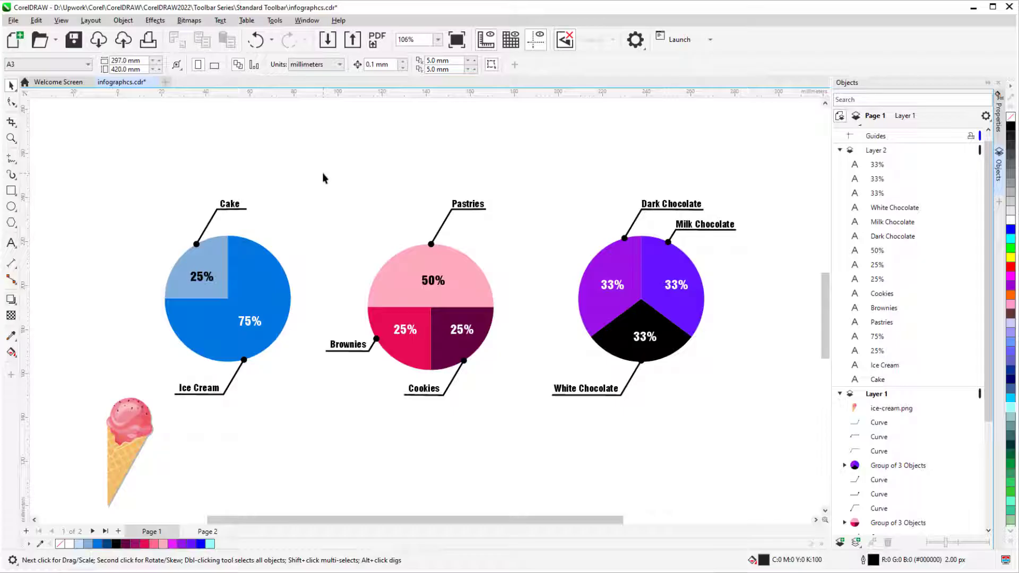
drag(311, 181, 515, 436)
click(358, 46)
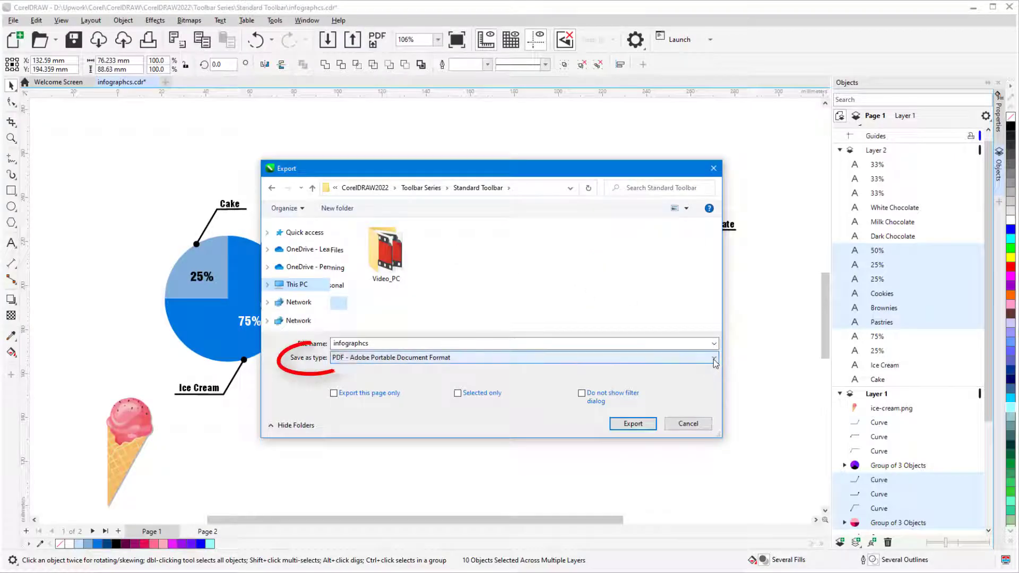
click(712, 357)
drag(714, 205, 714, 128)
click(522, 136)
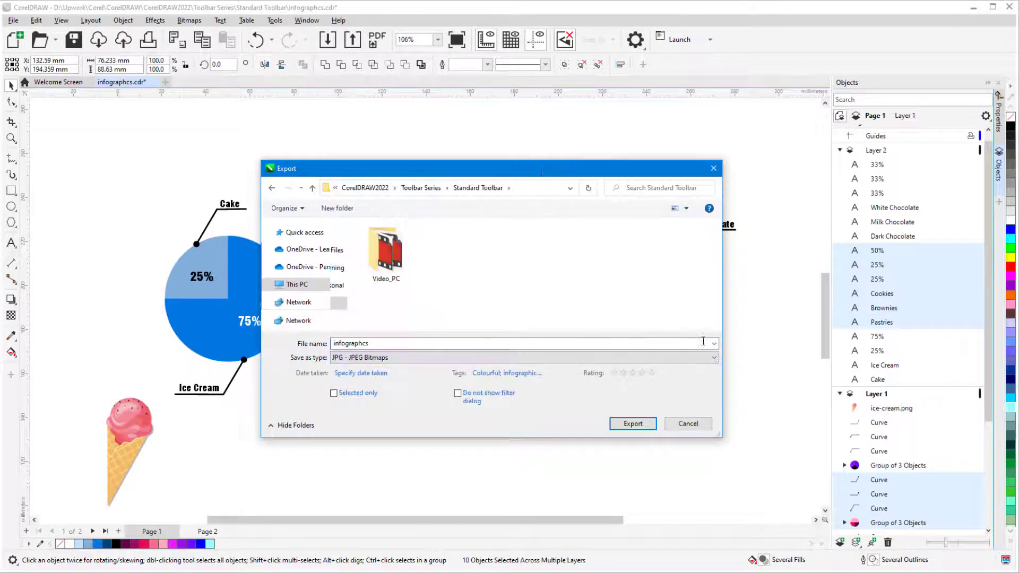
click(713, 357)
click(658, 115)
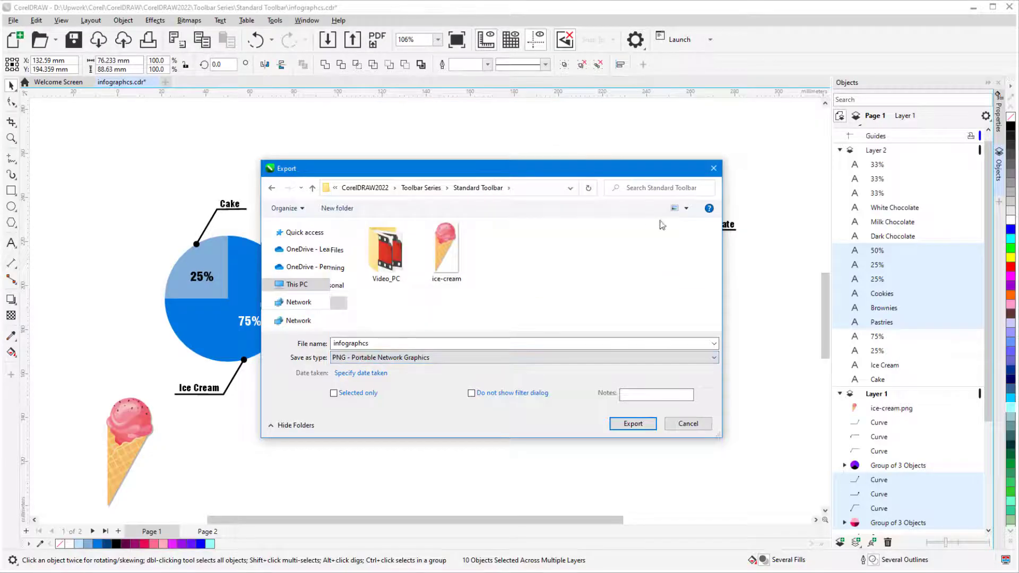
click(687, 423)
click(722, 432)
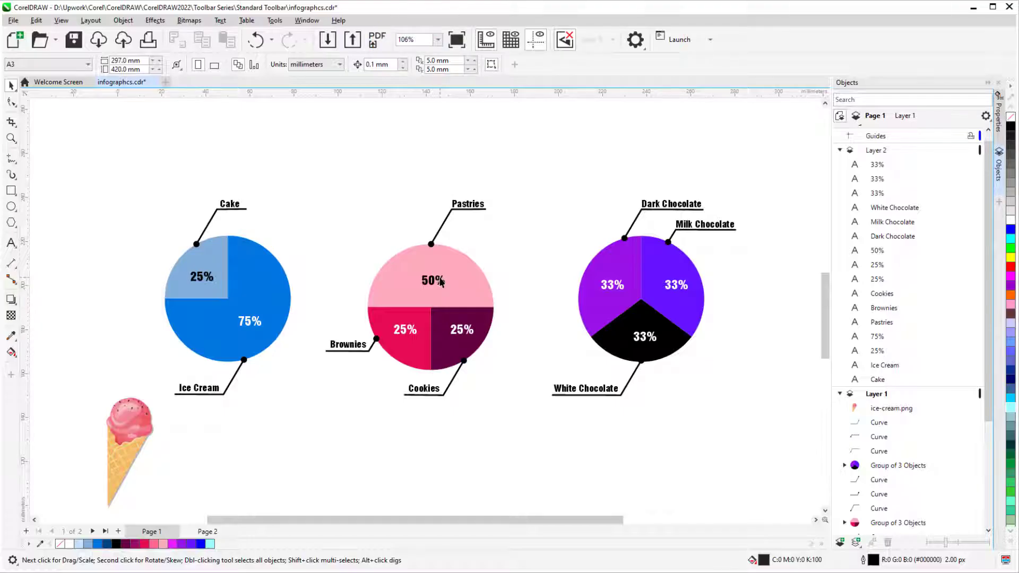
Zoom in and out, set the zoom level to 120%, and toggle full-screen preview on and off
scroll(442, 281, up, 3)
scroll(442, 281, down, 3)
click(399, 40)
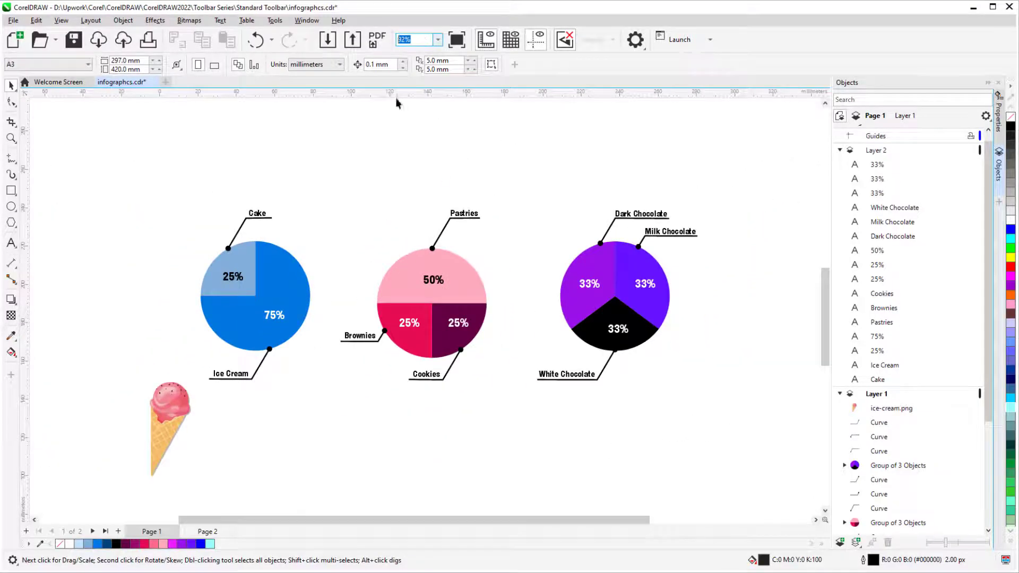
text(120)
key(Return)
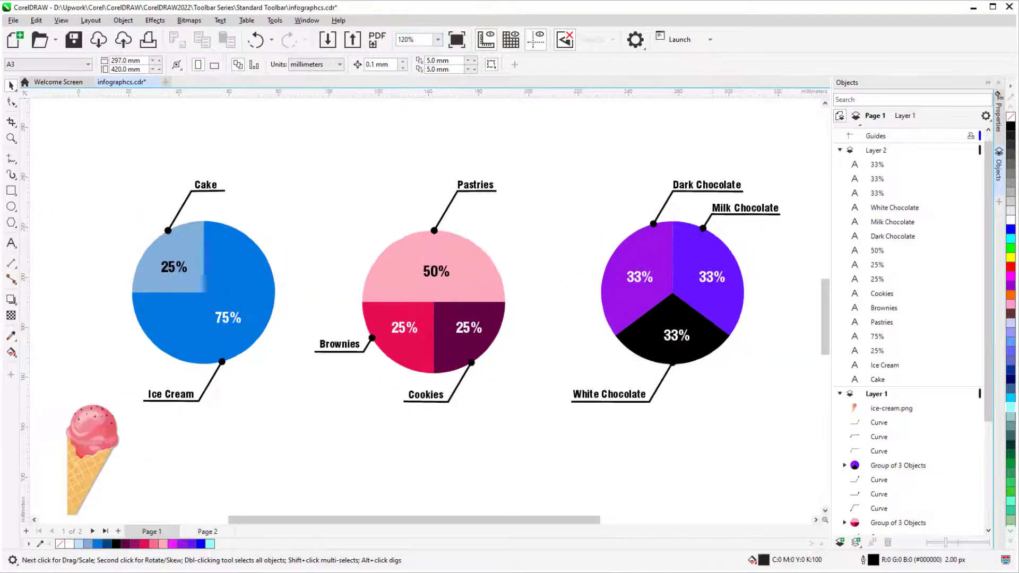
click(456, 49)
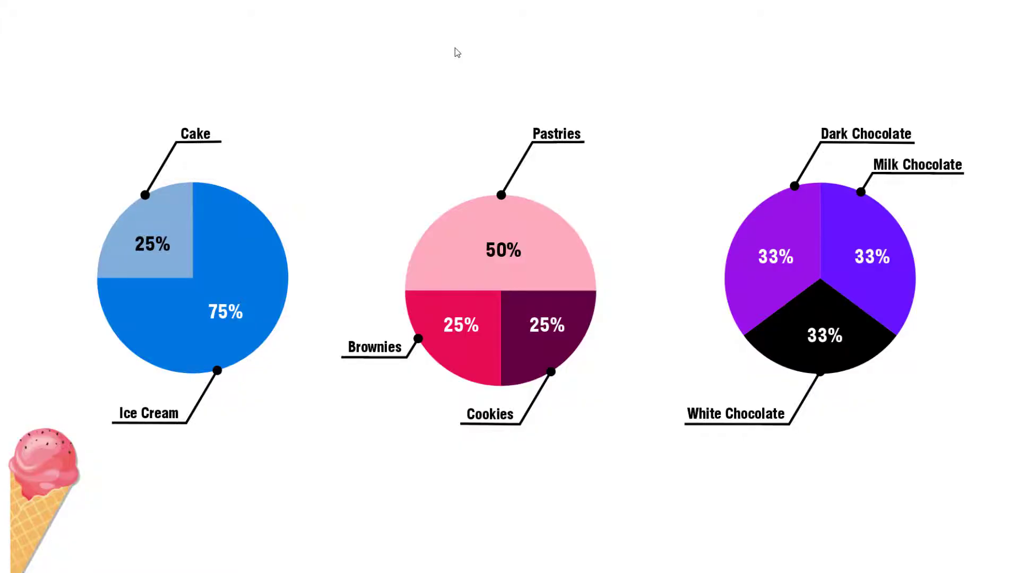
click(455, 50)
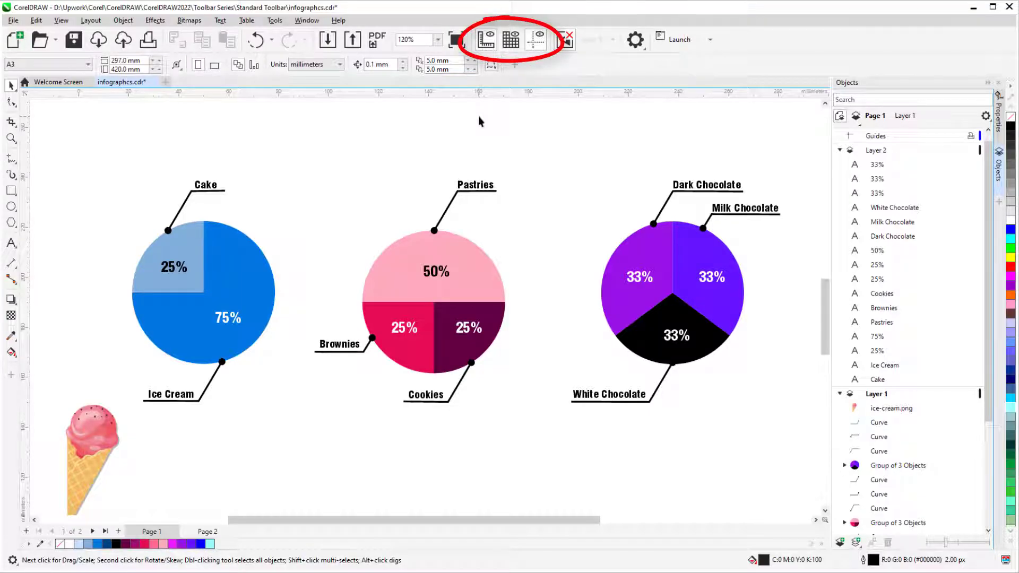
Toggle the rulers off and on, show the grid, view its settings, then hide the grid
click(485, 50)
click(485, 51)
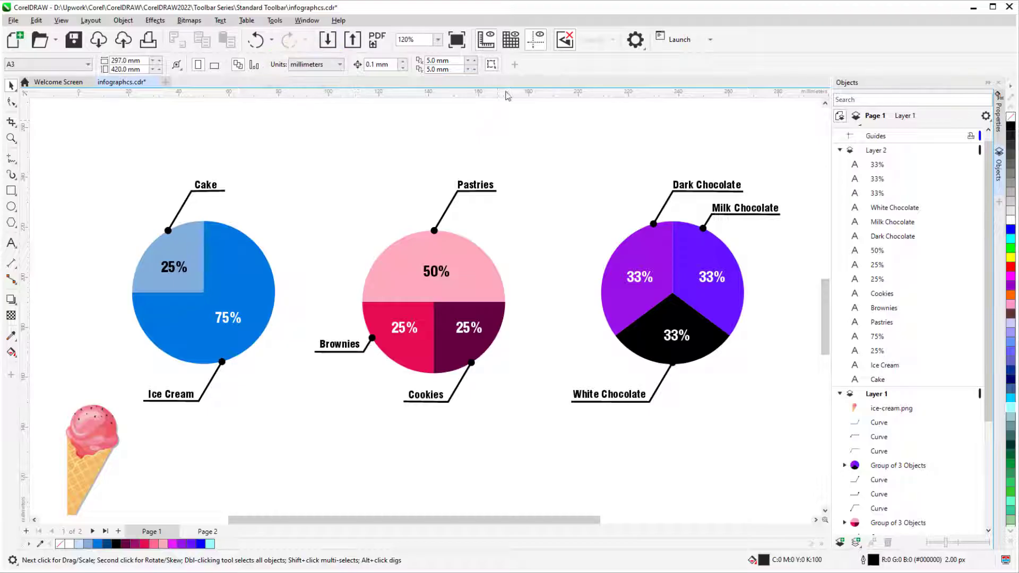
click(511, 42)
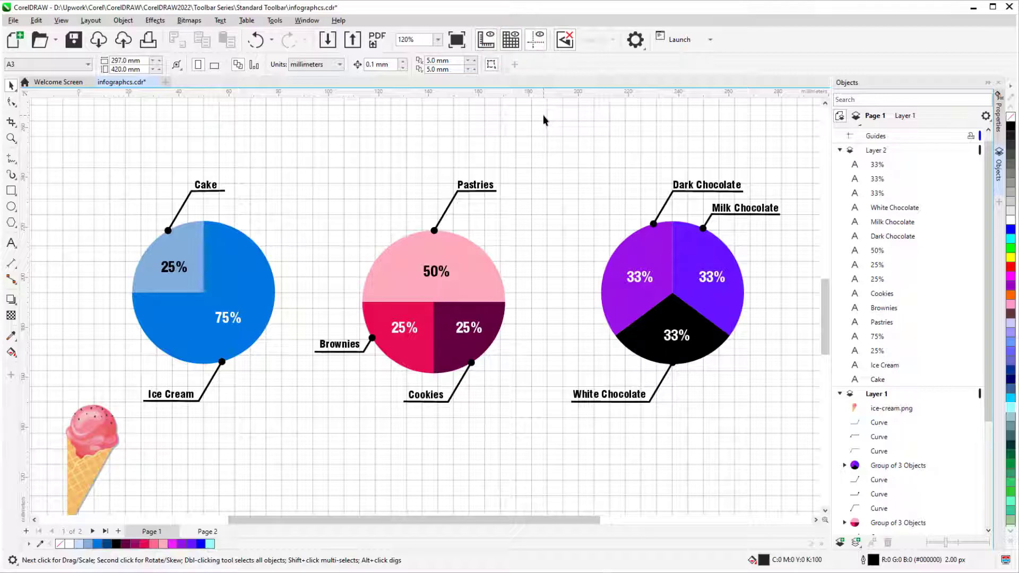
right_click(530, 93)
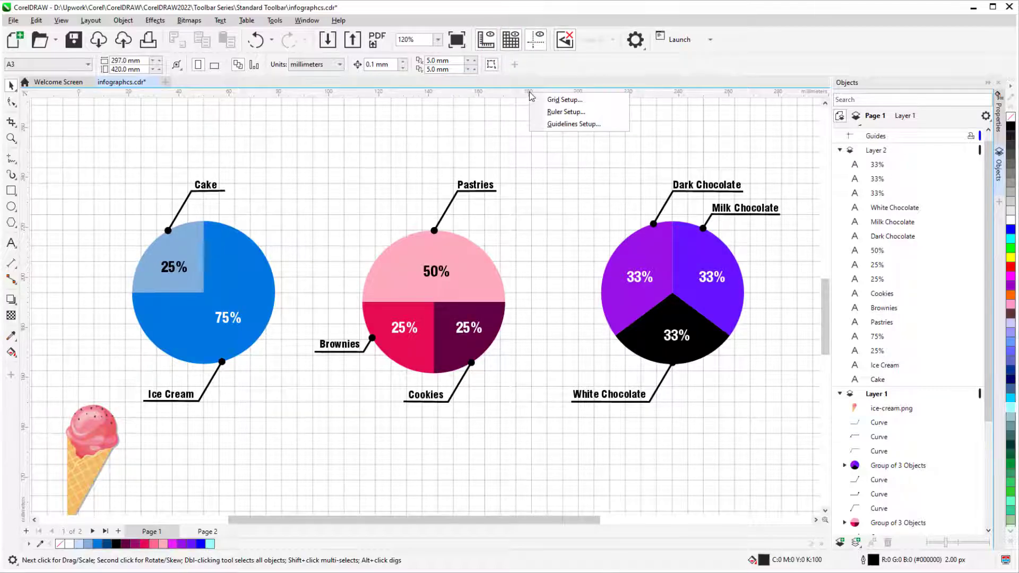
click(594, 103)
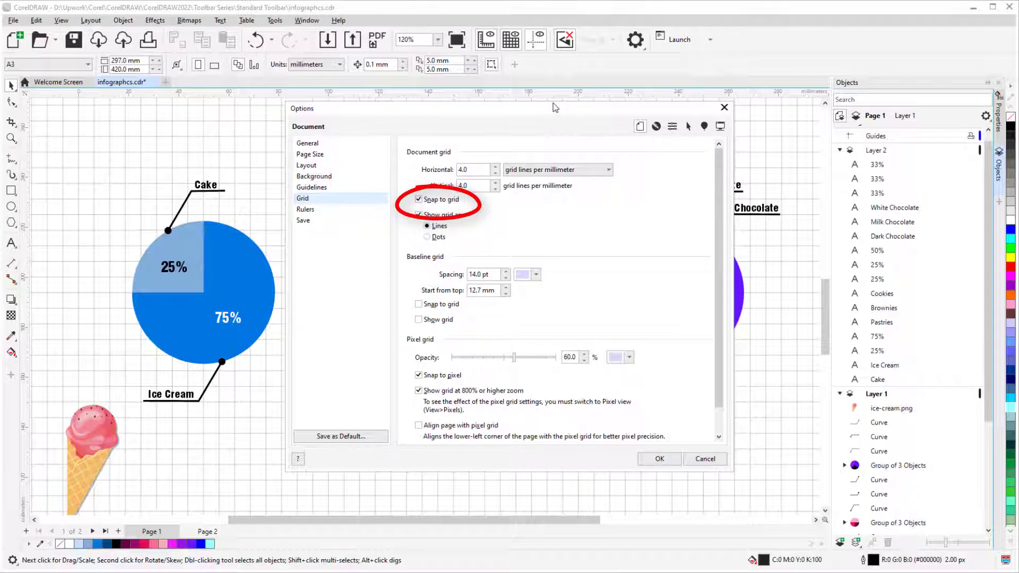
click(724, 108)
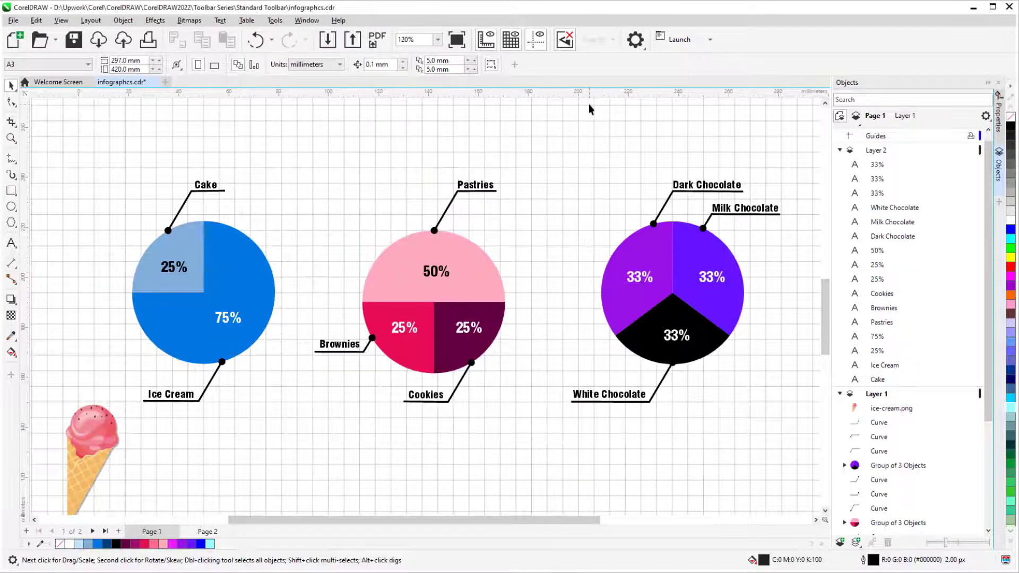
click(511, 39)
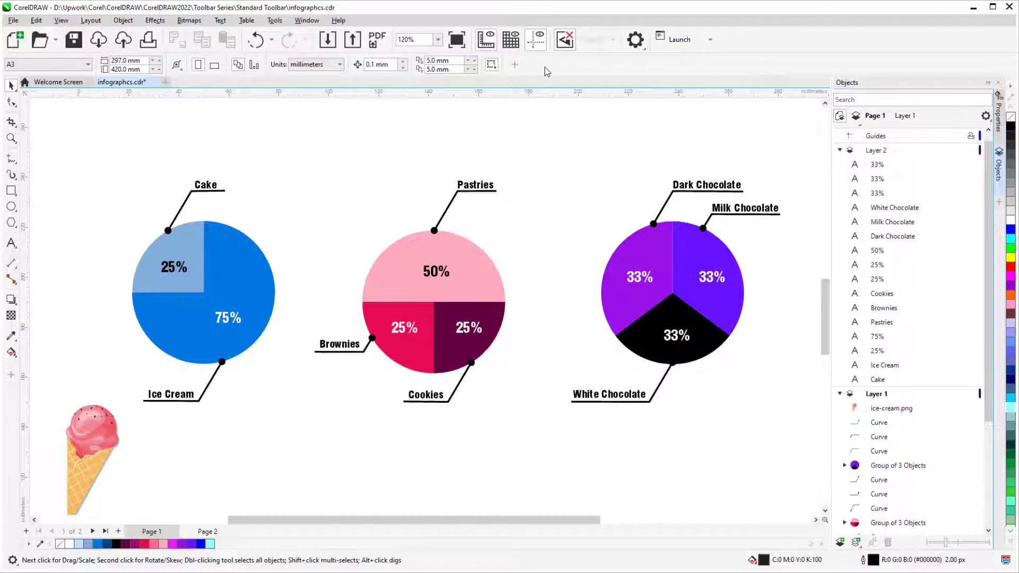
Turn on guidelines, open the Guidelines docker, and drag guidelines to 149.490 mm and 89.432 mm
click(536, 40)
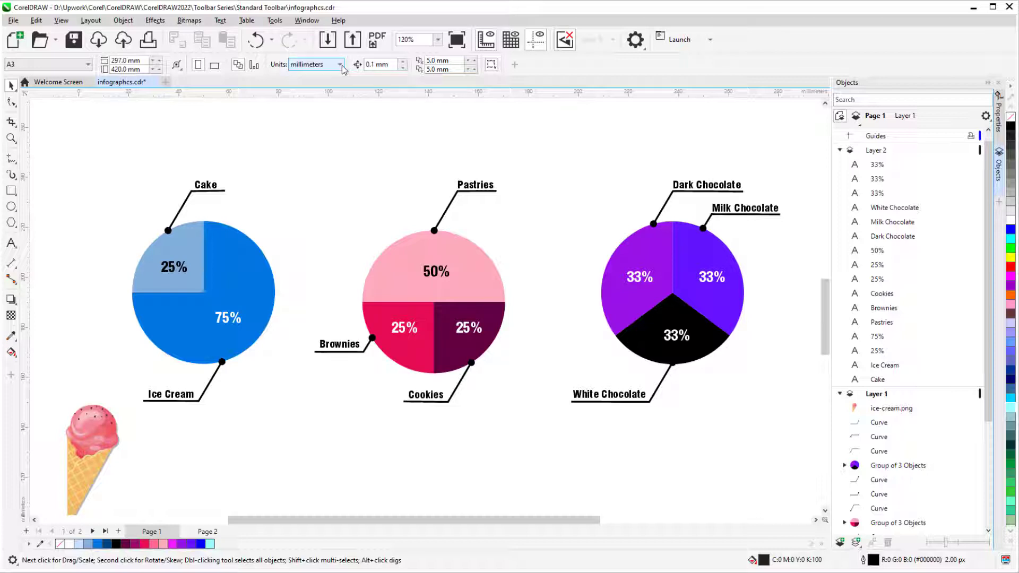
click(306, 20)
mouse_move(357, 167)
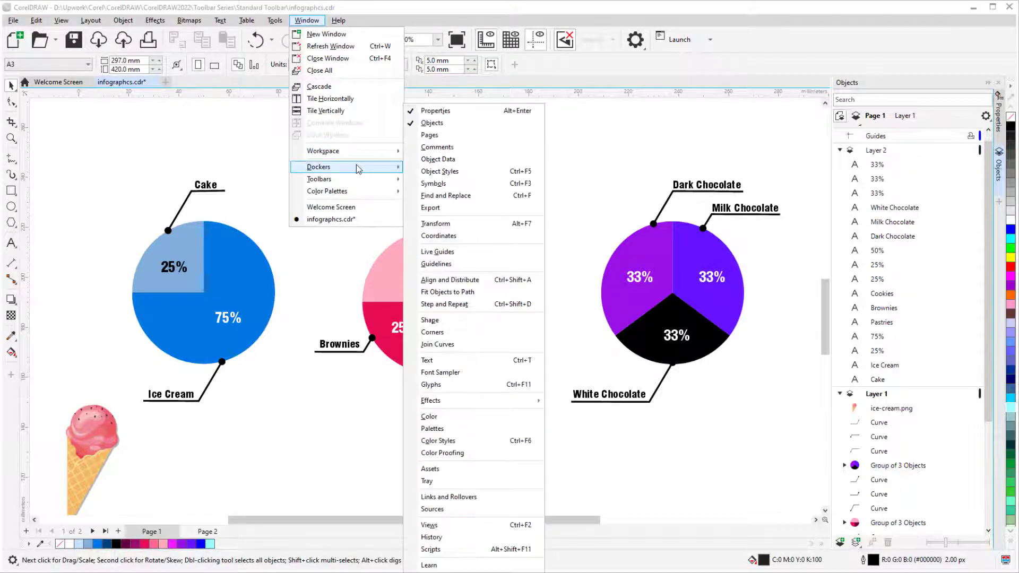
click(467, 264)
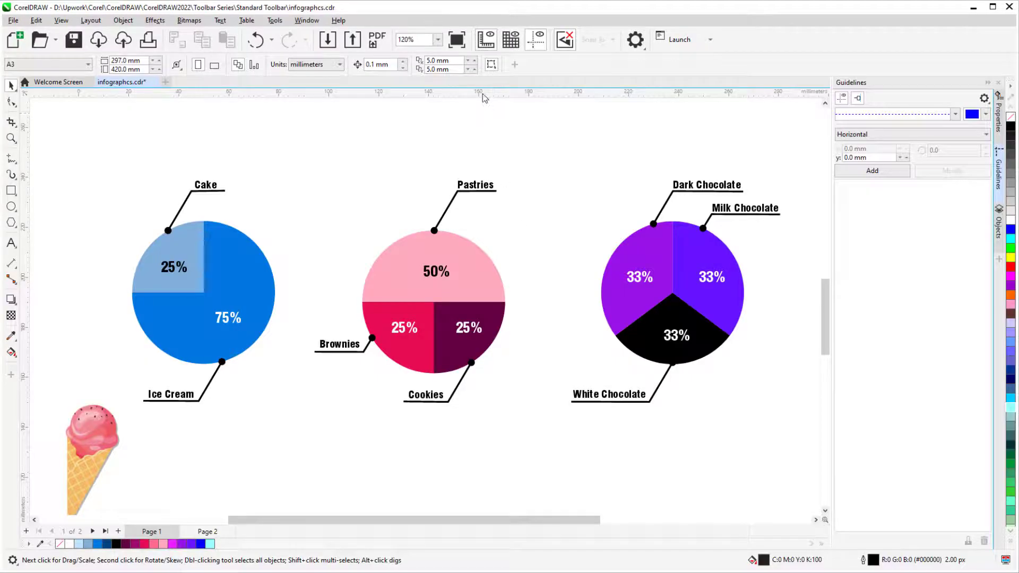
drag(483, 95, 518, 403)
drag(24, 346, 303, 359)
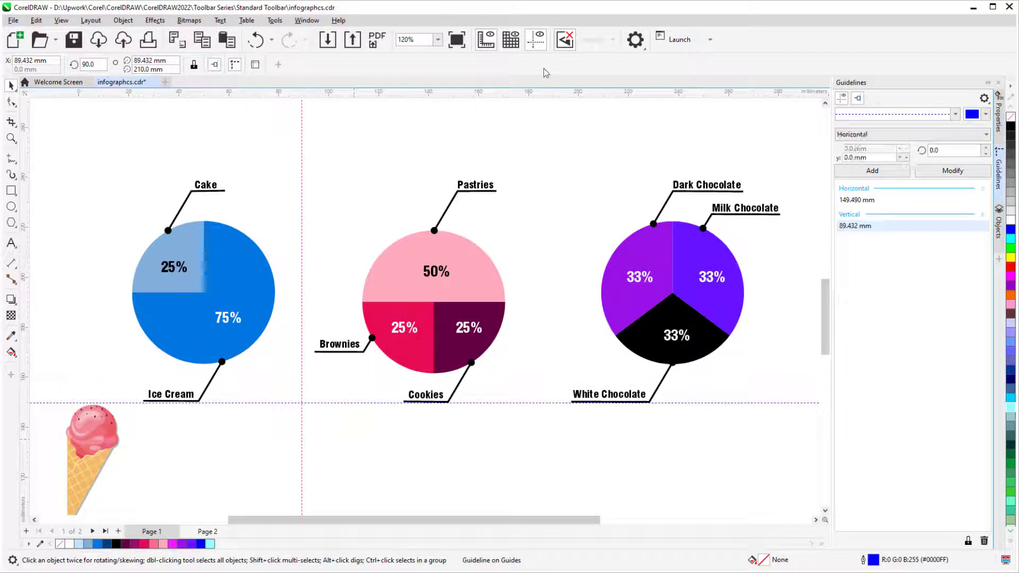
click(541, 48)
click(540, 48)
Turn snapping back on and review the Snap To targets list
click(566, 45)
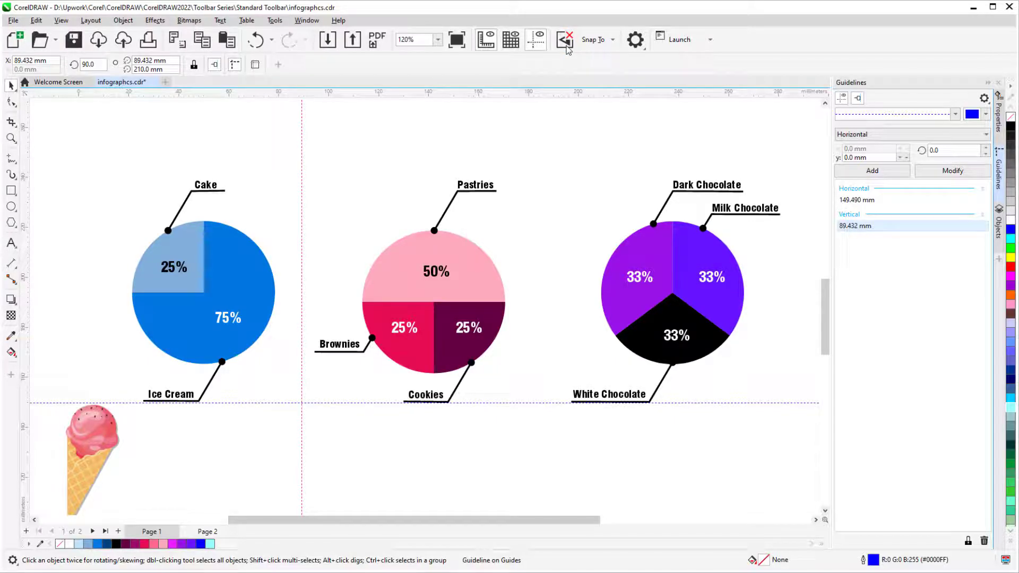
click(613, 41)
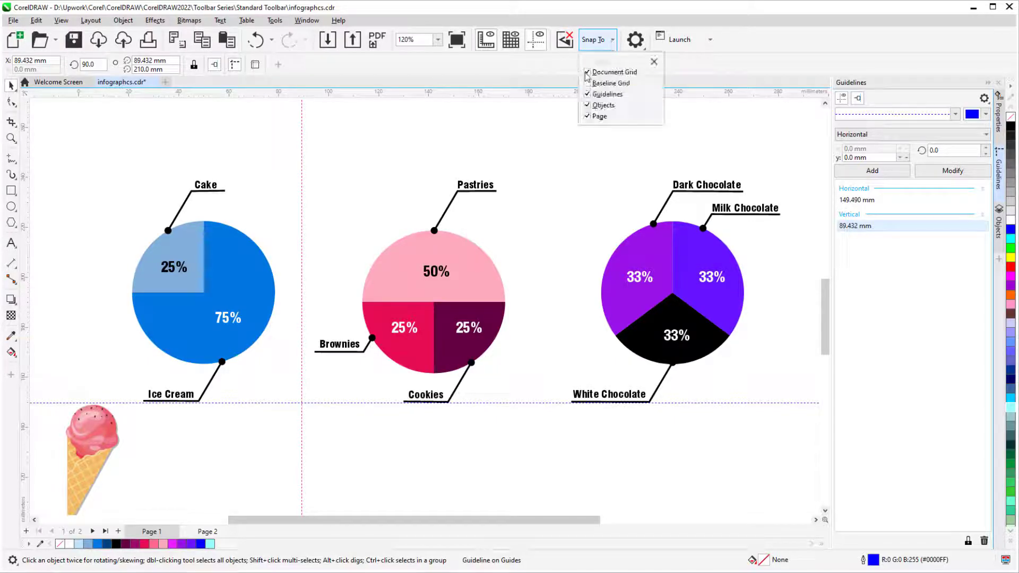
click(567, 111)
Draw a test rectangle beside the Pastries label and delete it
click(11, 190)
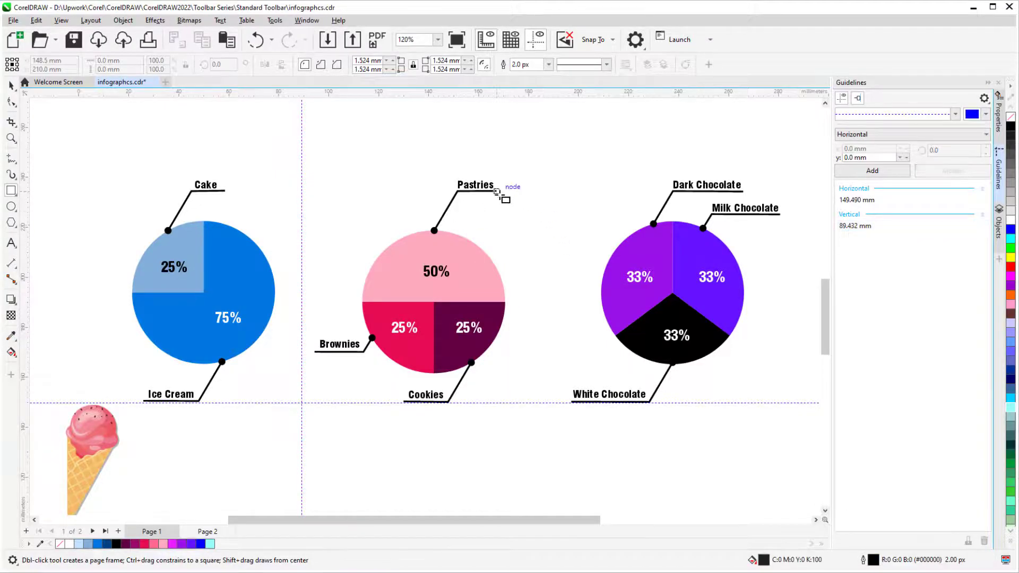
drag(496, 192, 539, 229)
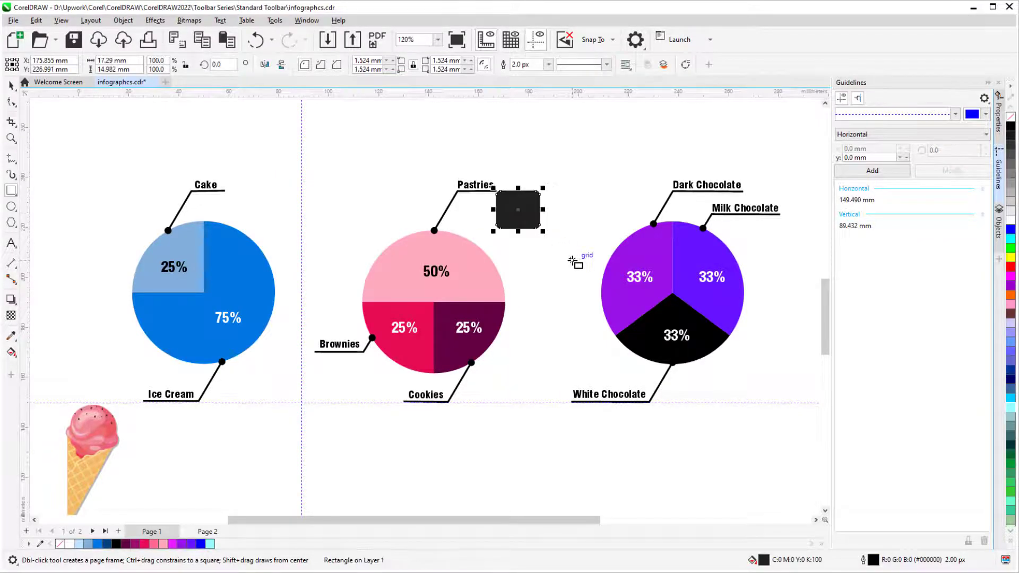
key(Delete)
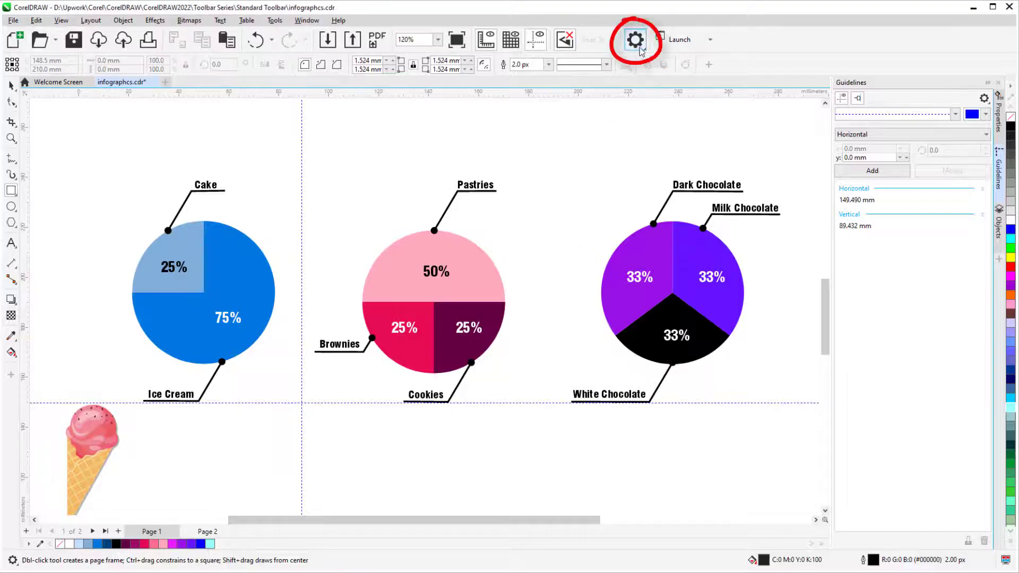
Open CorelDRAW Options and browse the Snapping, Text, Warnings and Customization pages
click(635, 41)
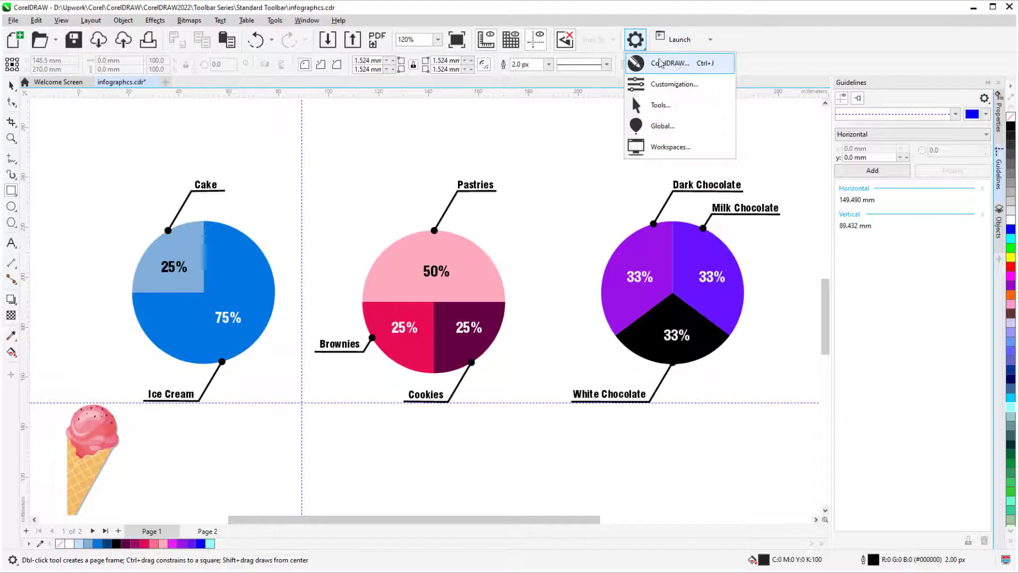
click(686, 68)
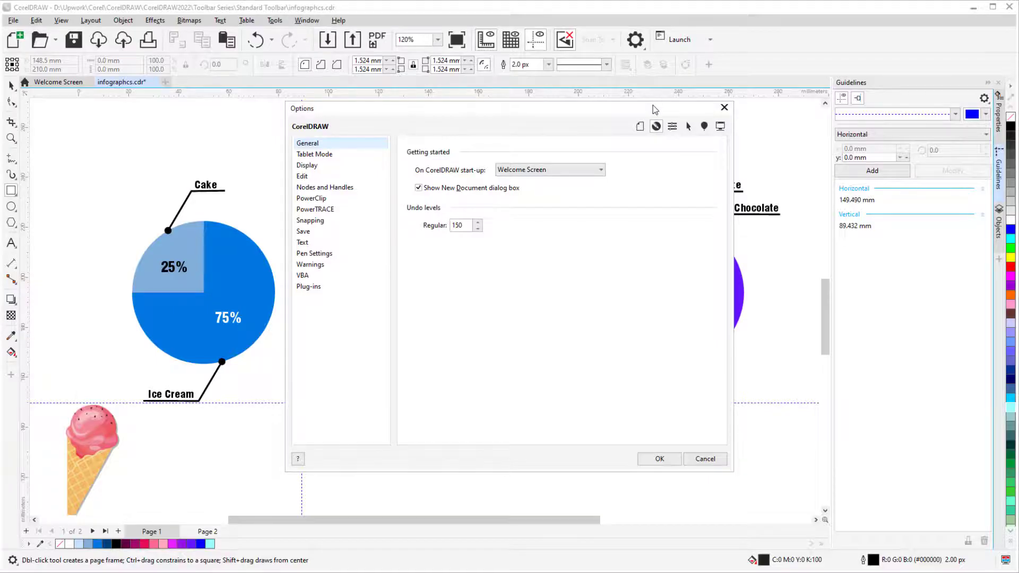
click(345, 220)
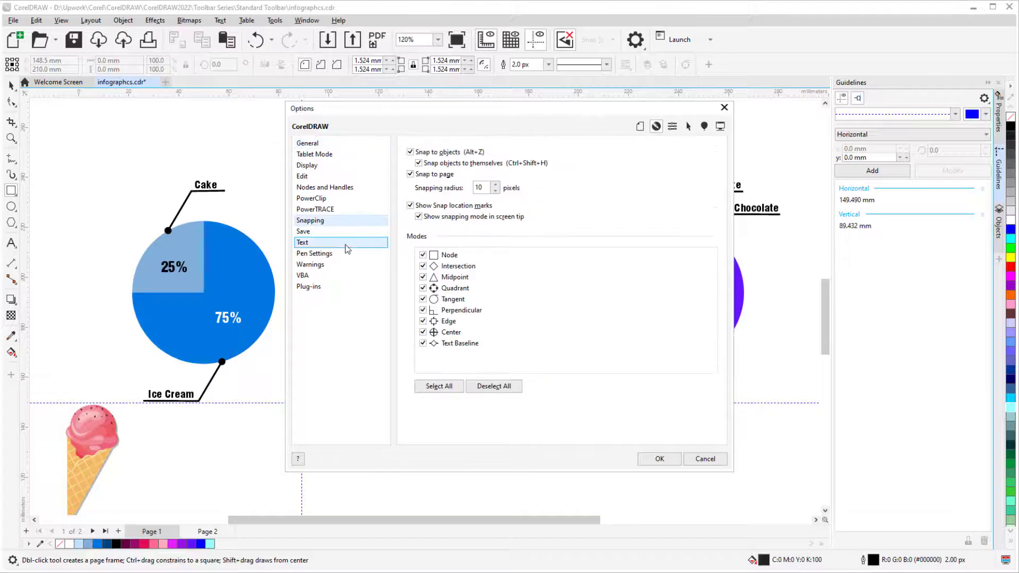
click(345, 243)
click(351, 264)
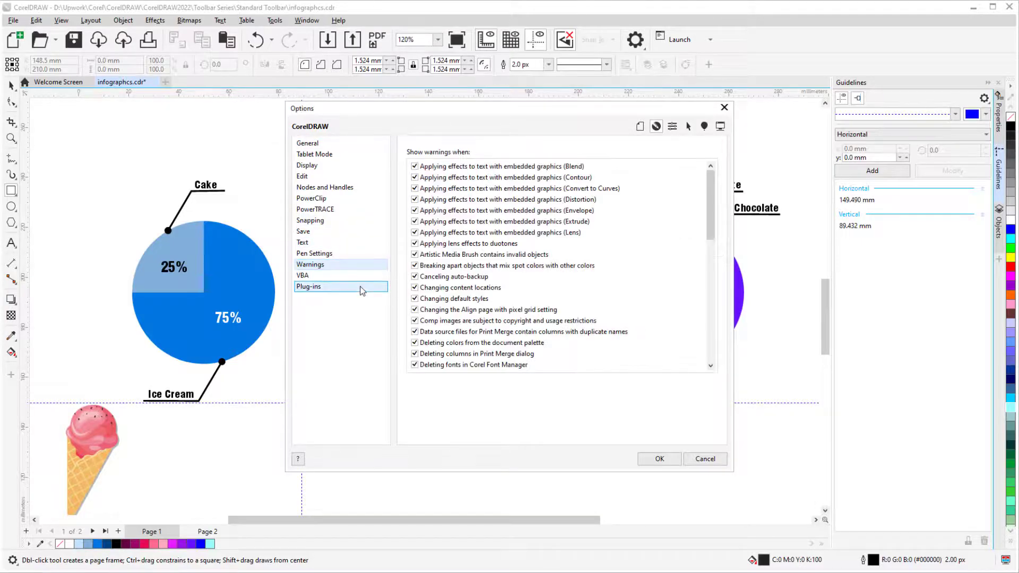
click(672, 126)
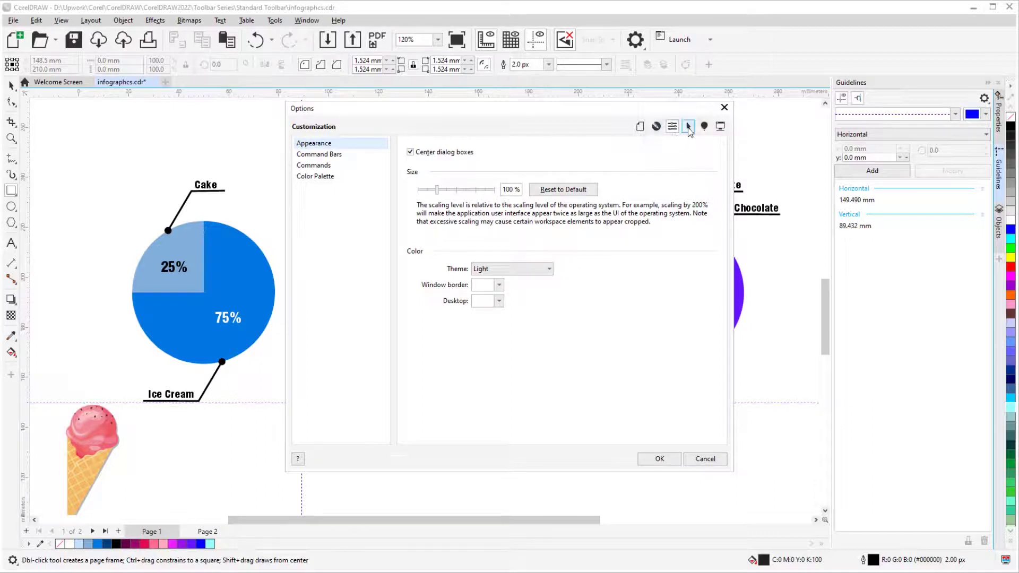
Lower the Rectangle tool's default corner radius to 1.324 mm
click(688, 136)
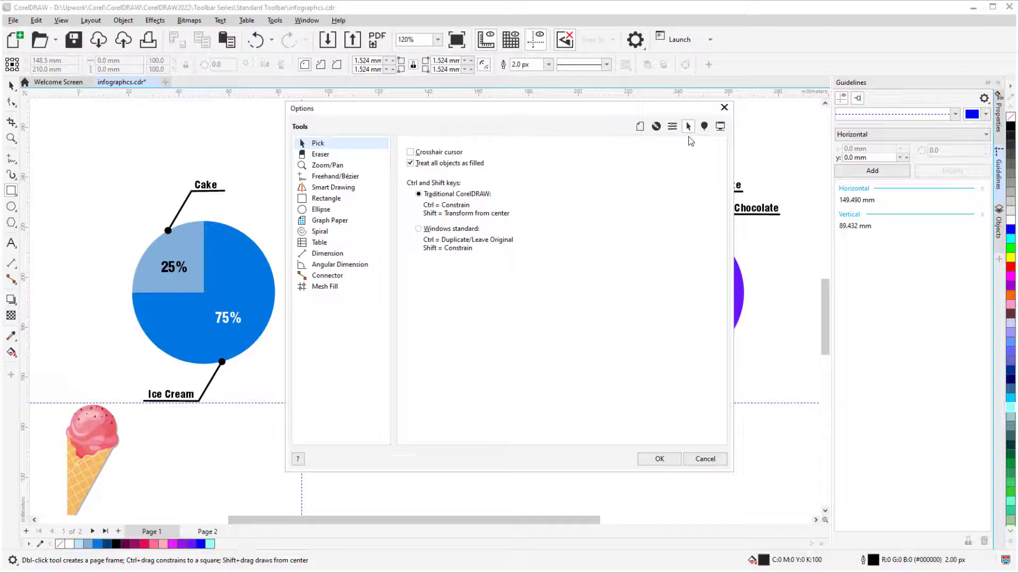
click(340, 199)
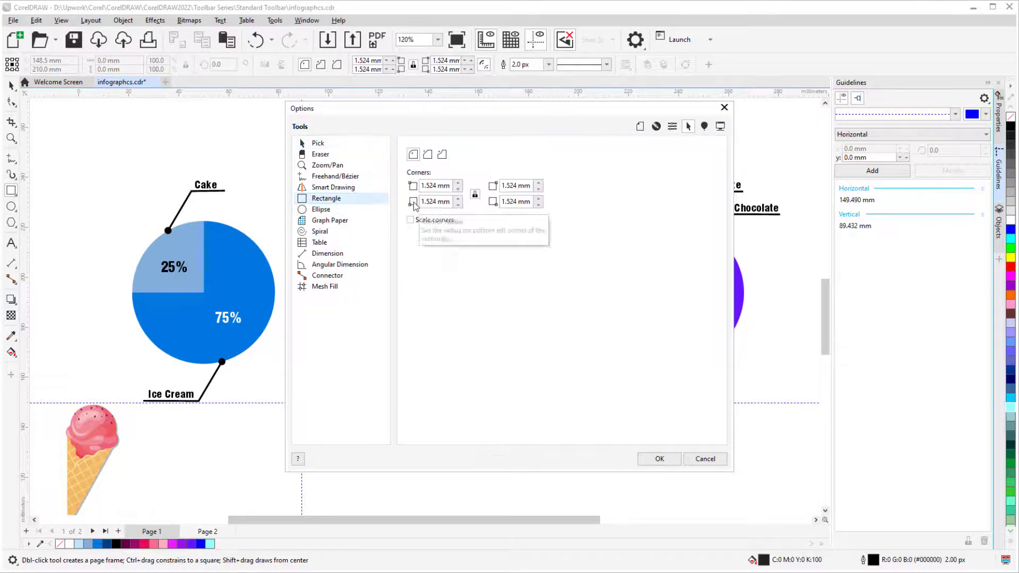
click(458, 189)
click(458, 190)
Browse the Global file location and privacy pages, then make the Lite workspace current
click(704, 128)
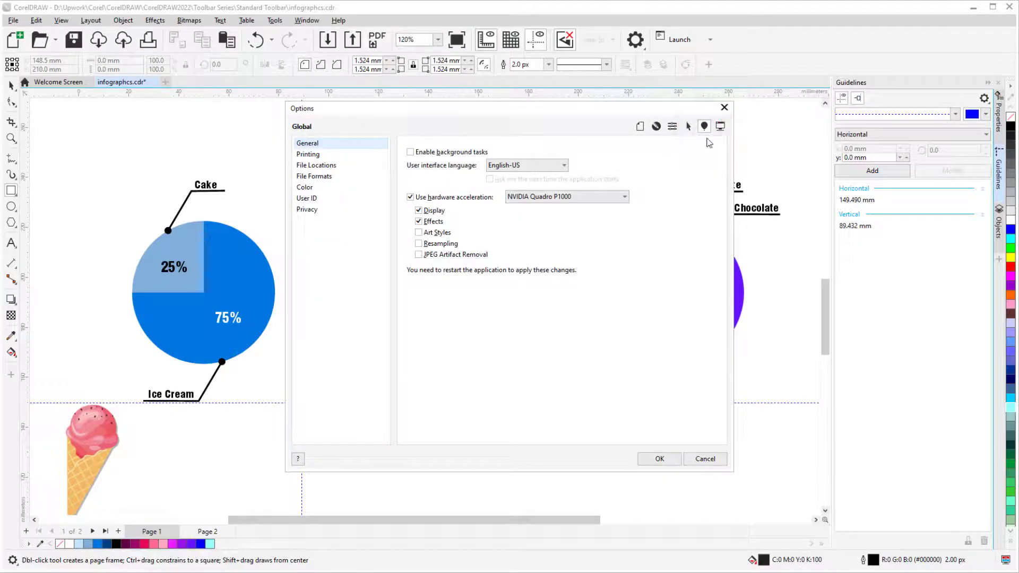
click(352, 165)
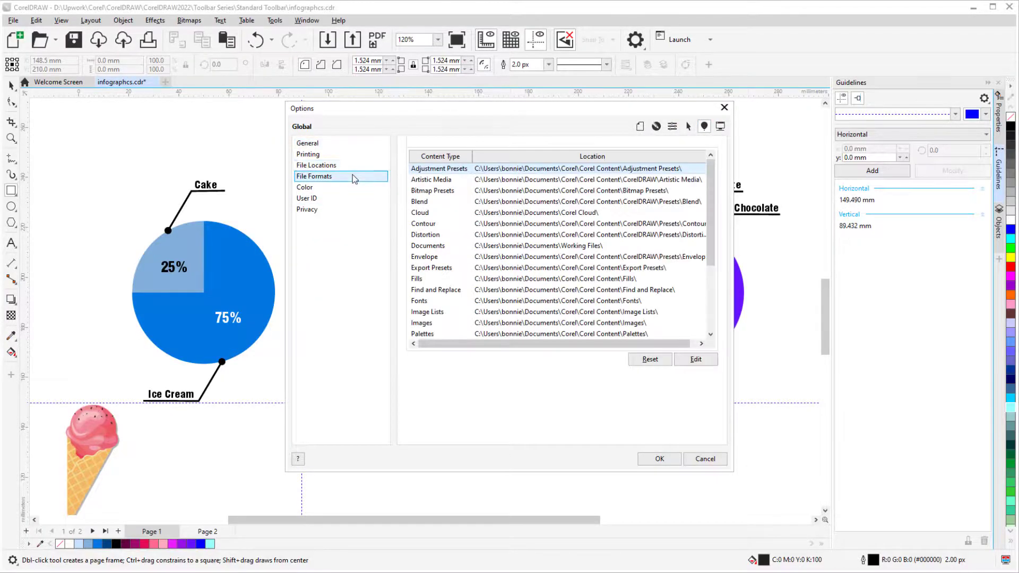
click(348, 210)
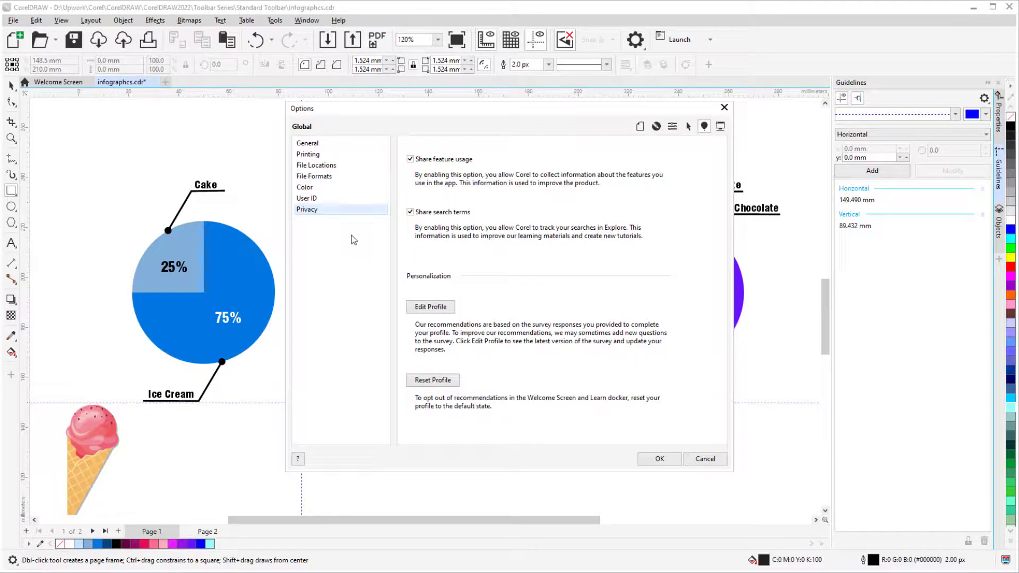
click(720, 128)
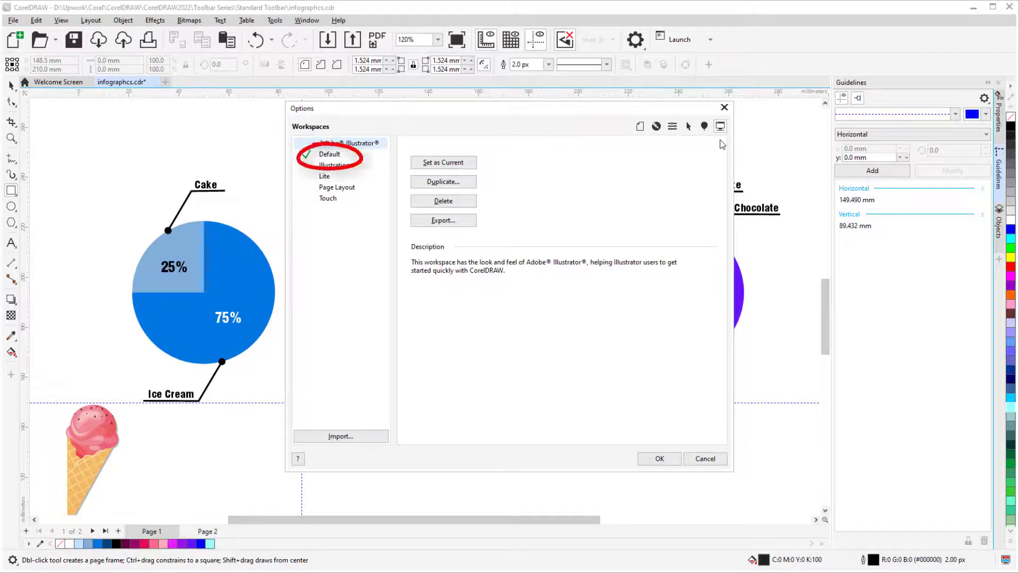
click(335, 177)
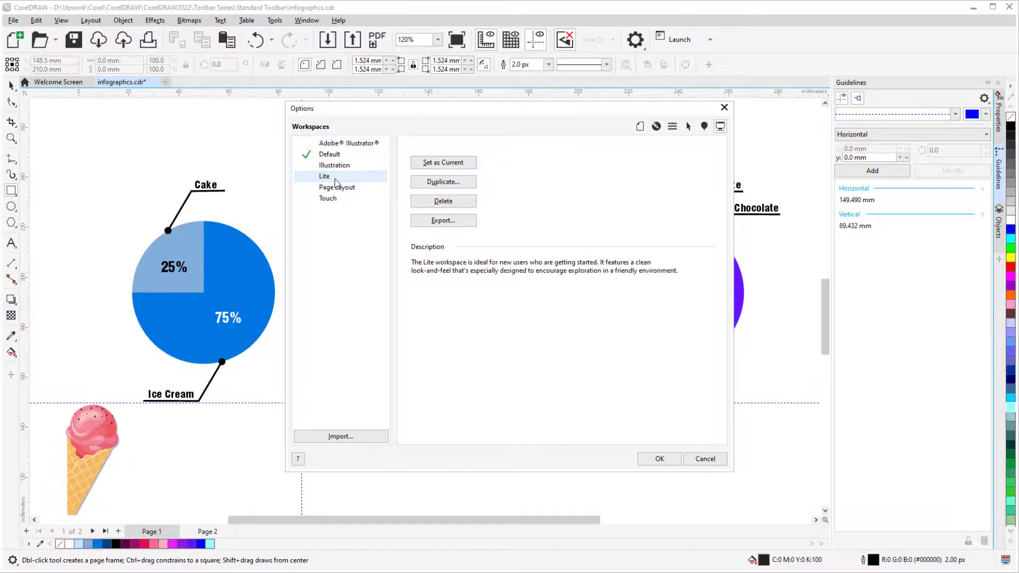
click(468, 167)
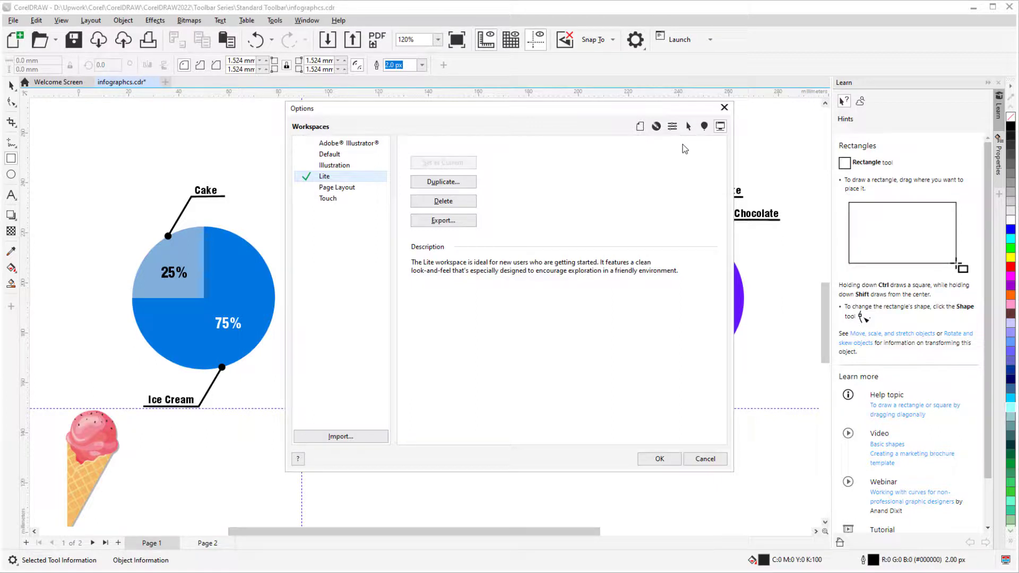
click(725, 107)
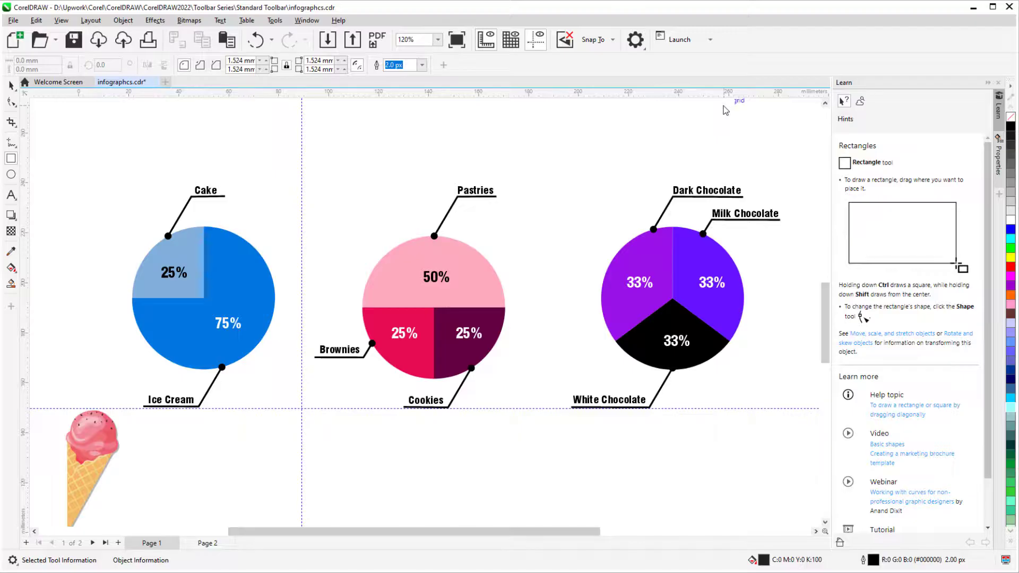
click(710, 40)
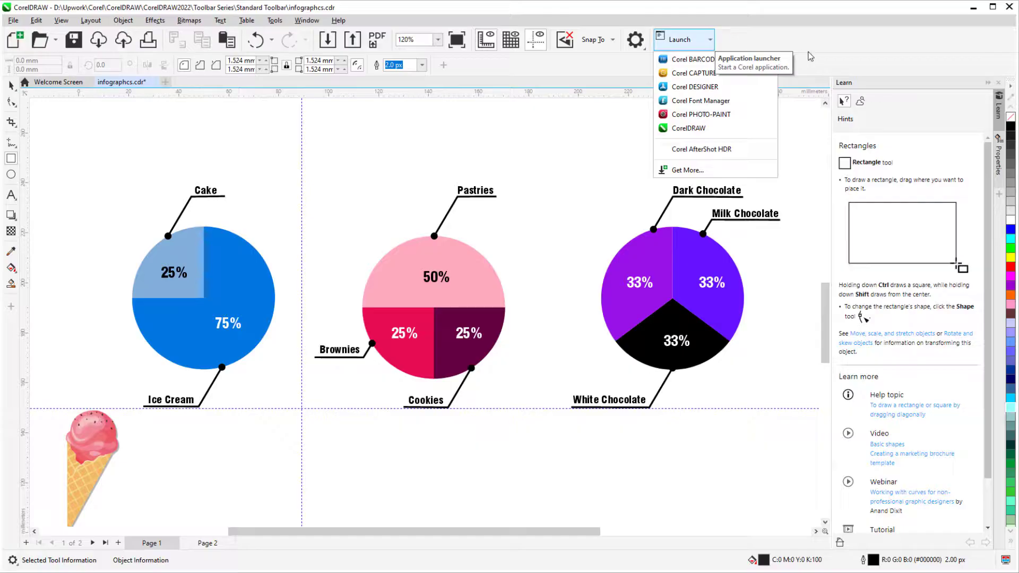
click(736, 171)
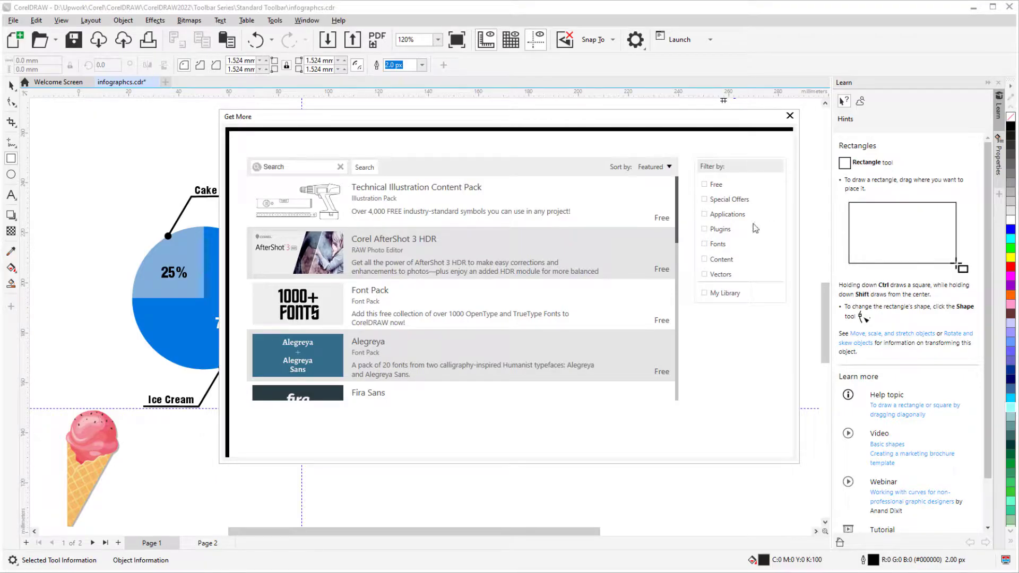
click(704, 214)
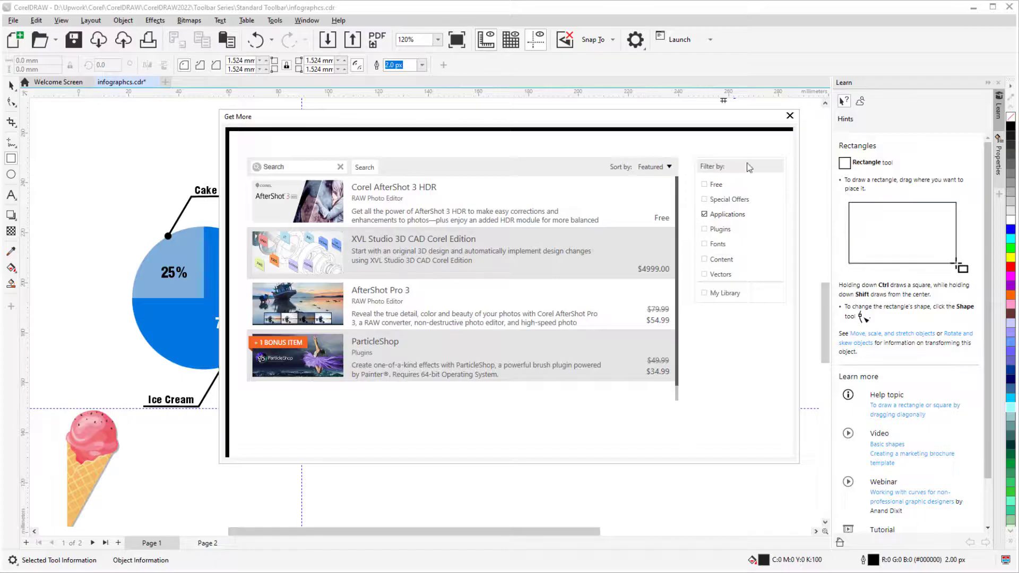
click(789, 117)
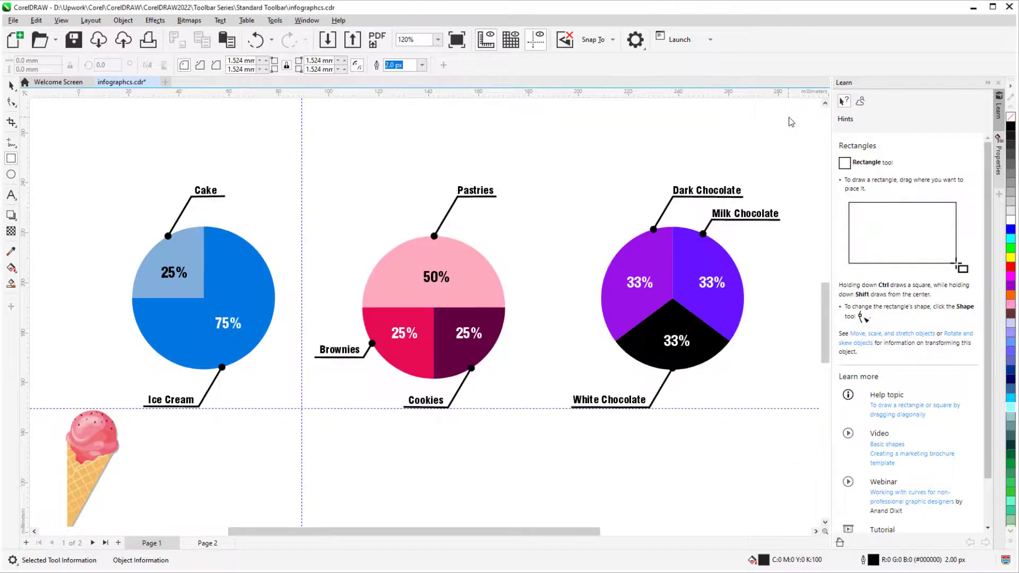